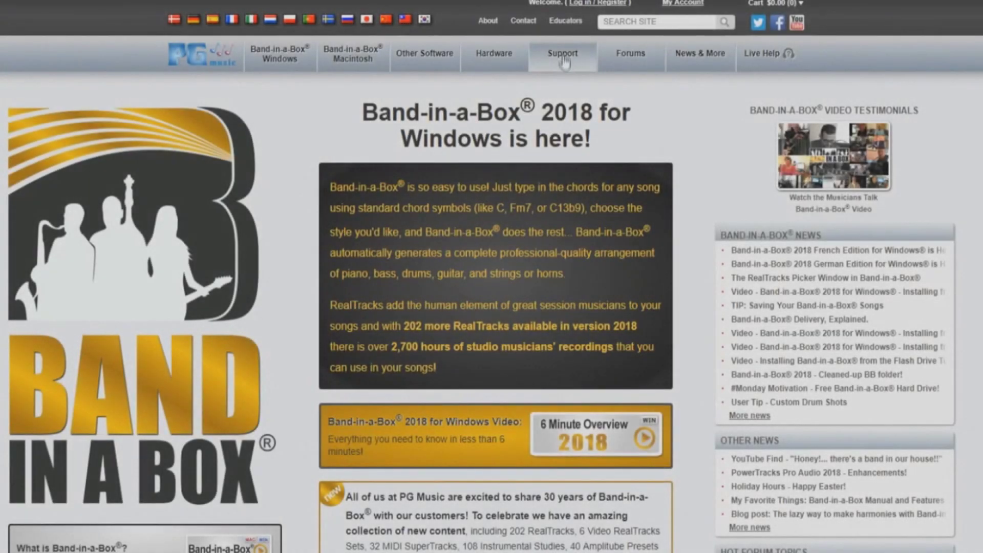
Go to Support > Videos on the PG Music site and scroll to the Setup videos
{"action": "left_click", "coordinate": [564, 56]}
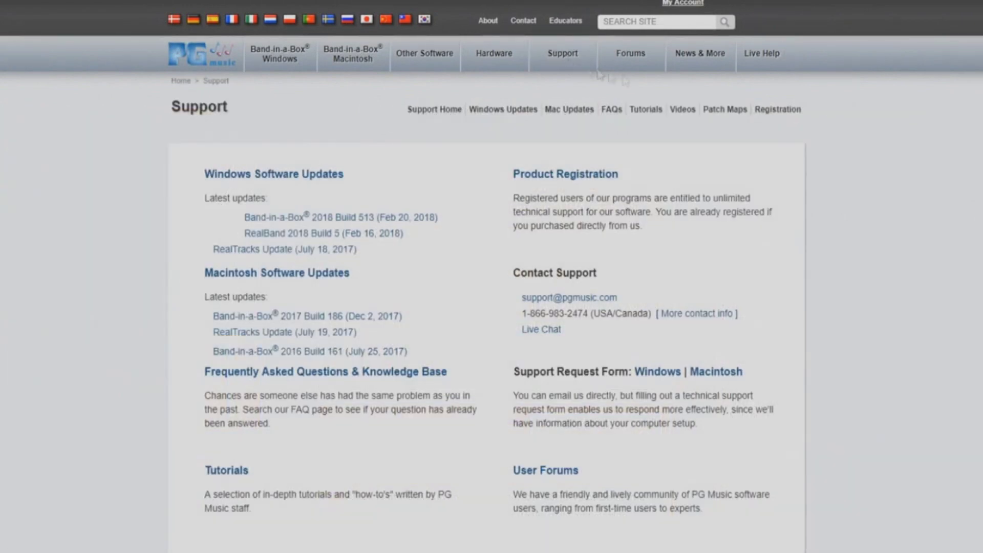
{"action": "left_click", "coordinate": [688, 114]}
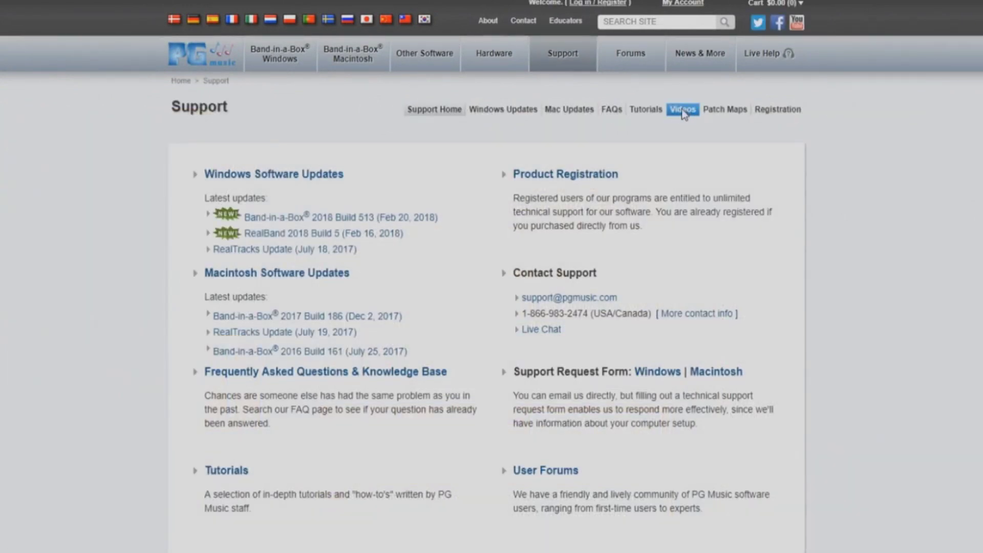
{"action": "scroll", "coordinate": [846, 415], "scroll_direction": "down", "scroll_amount": 3}
{"action": "scroll", "coordinate": [844, 411], "scroll_direction": "down", "scroll_amount": 1}
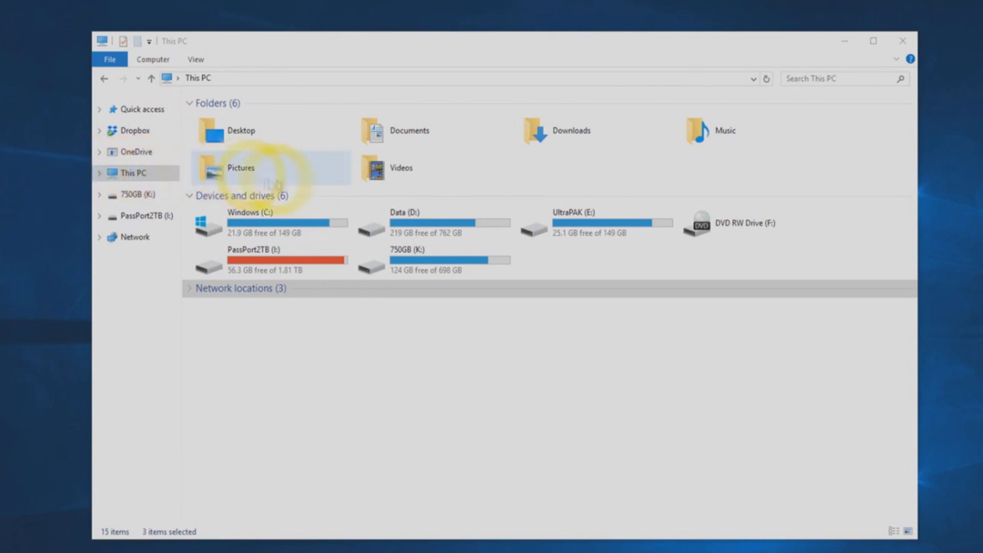
Open the UltraPAK (E:) drive and look through its bb and Documentation folders
{"action": "left_click_drag", "start_coordinate": [547, 249], "coordinate": [584, 233]}
{"action": "double_click", "coordinate": [584, 234]}
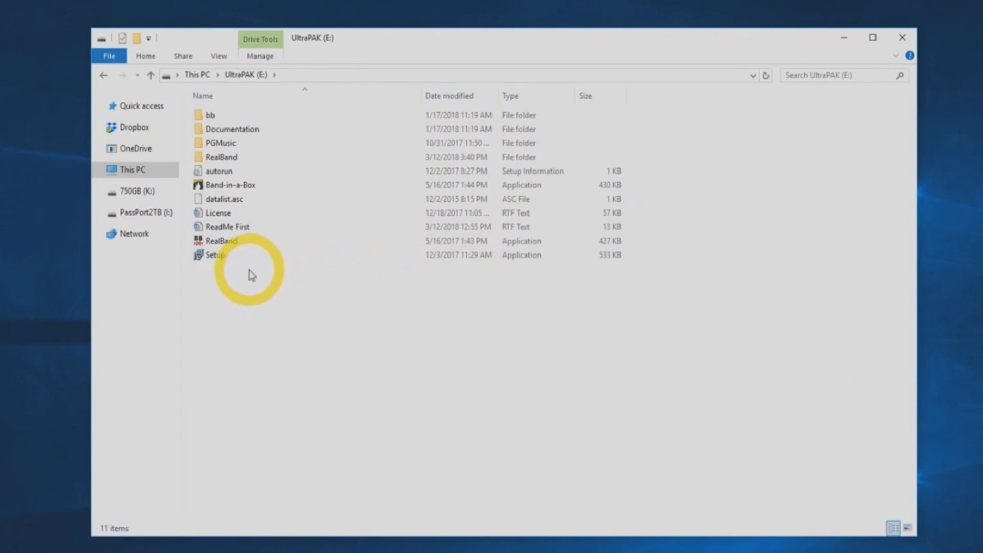
{"action": "double_click", "coordinate": [209, 115]}
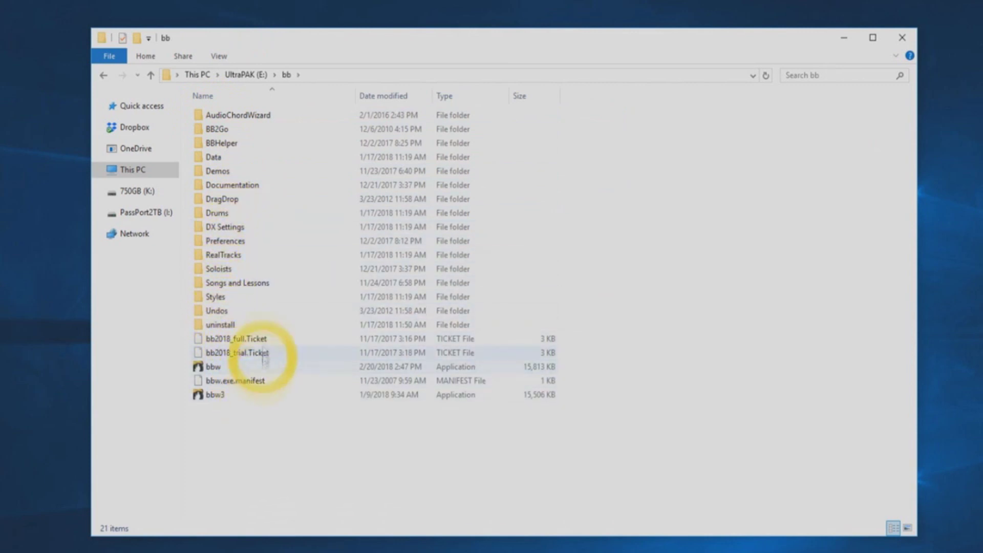
{"action": "left_click", "coordinate": [104, 75]}
{"action": "double_click", "coordinate": [241, 130]}
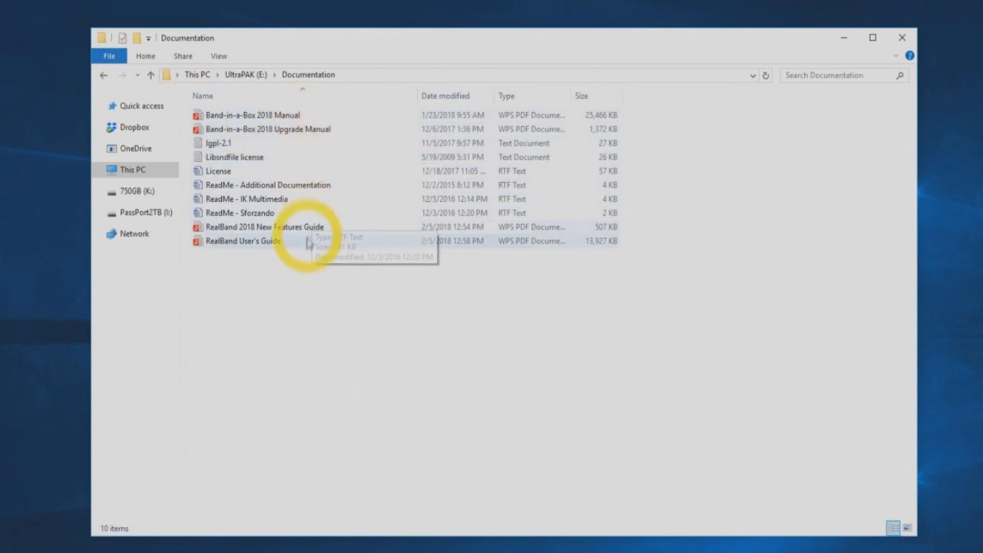
{"action": "left_click", "coordinate": [103, 75]}
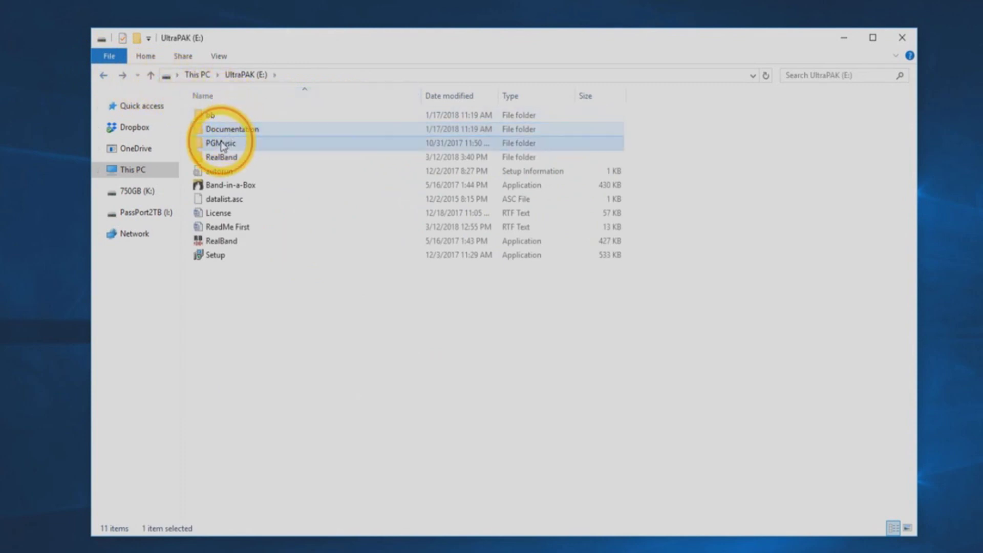
Look through PGMusic > Installers and RealBand, then return to the drive and select Setup
{"action": "double_click", "coordinate": [225, 143]}
{"action": "double_click", "coordinate": [233, 126]}
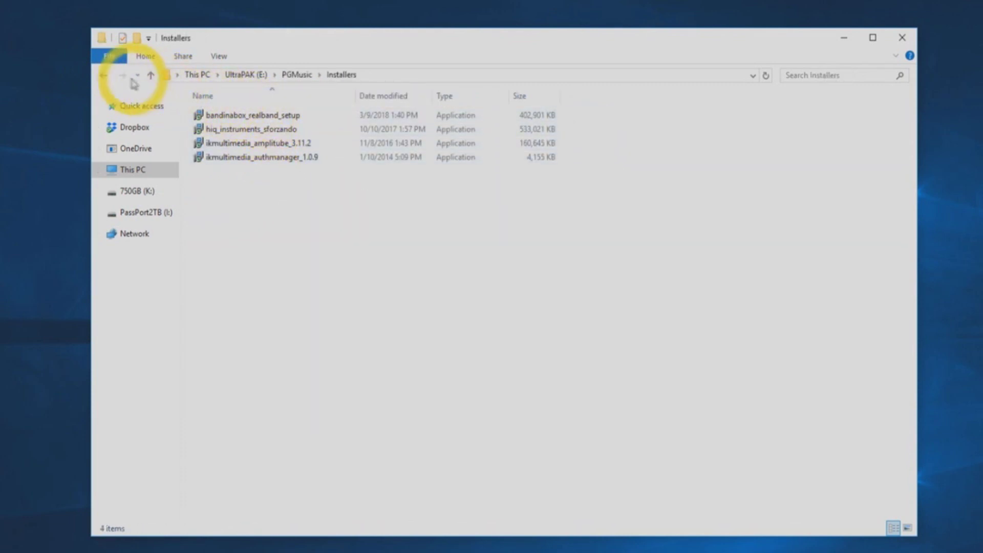
{"action": "left_click", "coordinate": [103, 75]}
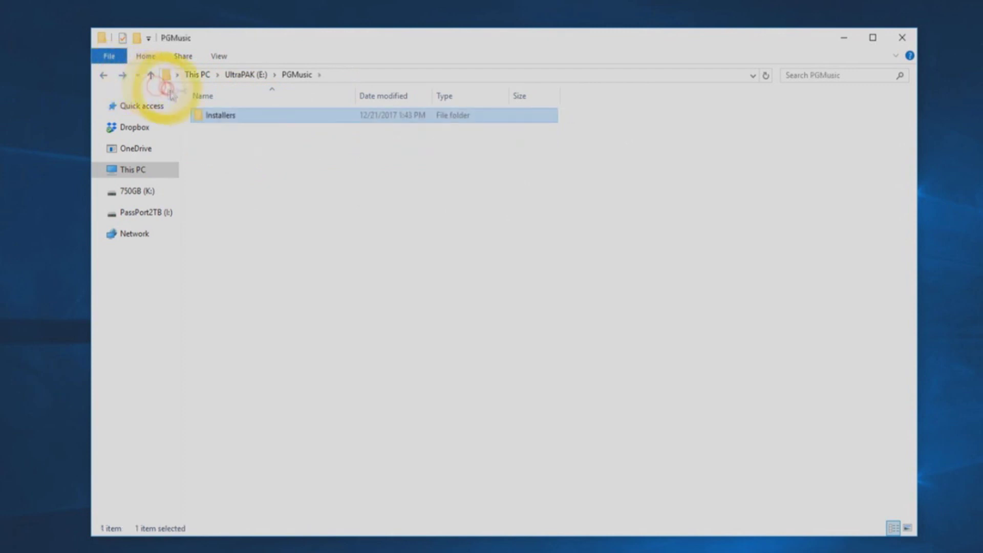
{"action": "left_click", "coordinate": [103, 75]}
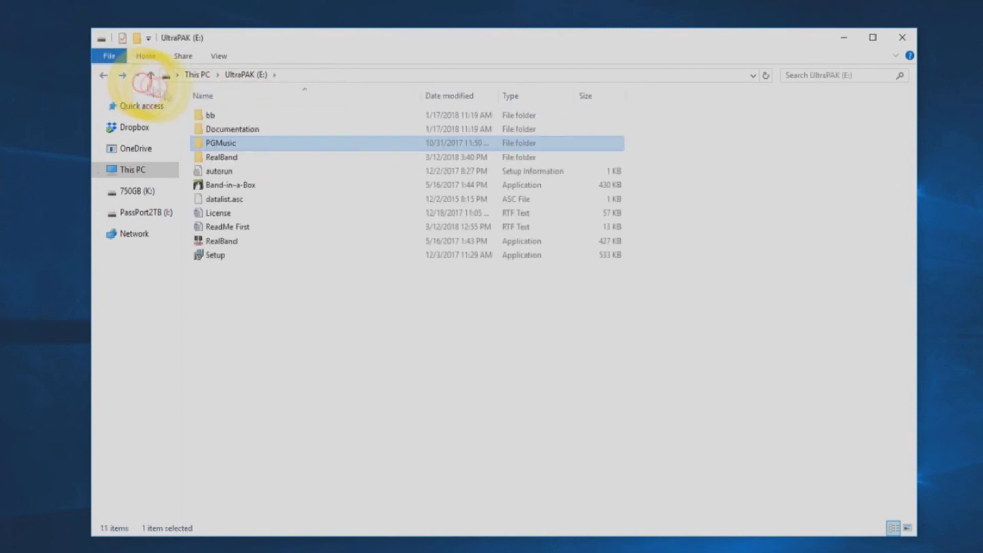
{"action": "double_click", "coordinate": [221, 156]}
{"action": "scroll", "coordinate": [273, 149], "scroll_direction": "down", "scroll_amount": 5}
{"action": "scroll", "coordinate": [281, 184], "scroll_direction": "down", "scroll_amount": 10}
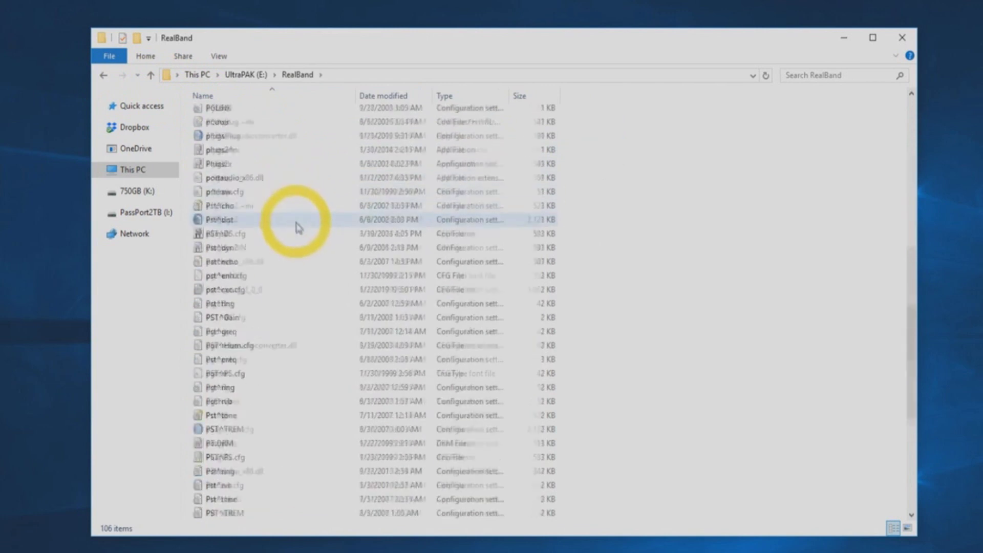
{"action": "scroll", "coordinate": [297, 221], "scroll_direction": "down", "scroll_amount": 10}
{"action": "scroll", "coordinate": [326, 283], "scroll_direction": "up", "scroll_amount": 15}
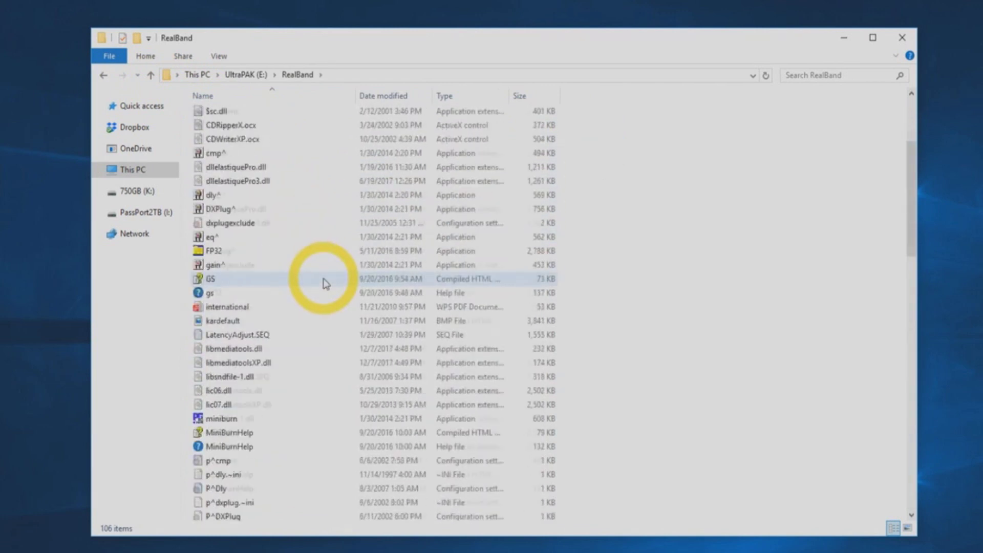
{"action": "scroll", "coordinate": [324, 279], "scroll_direction": "up", "scroll_amount": 4}
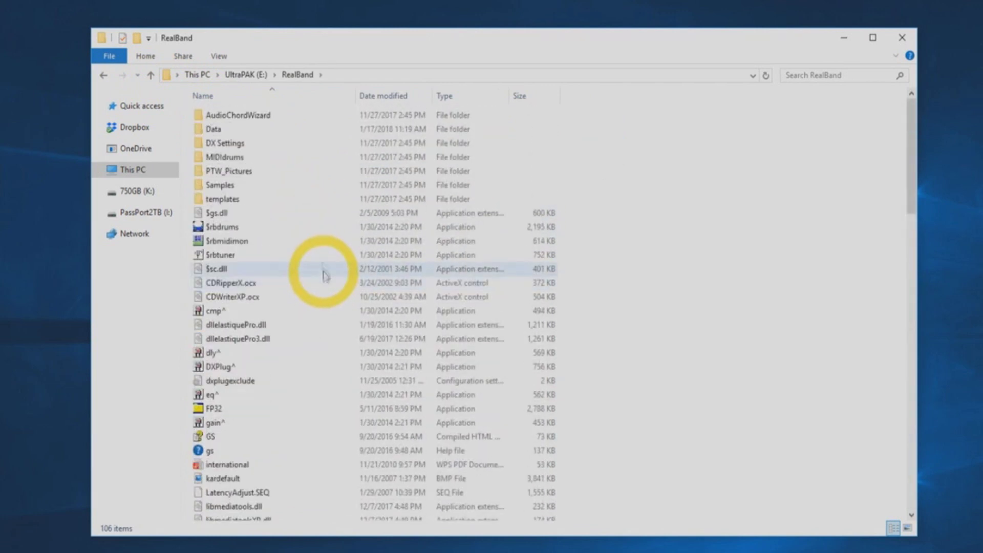
{"action": "left_click", "coordinate": [104, 76]}
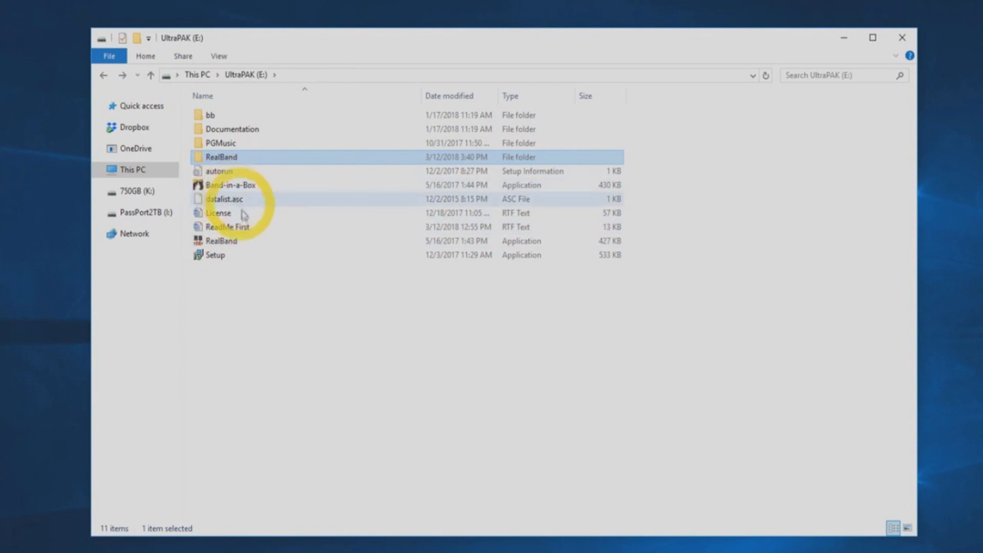
{"action": "left_click", "coordinate": [221, 256]}
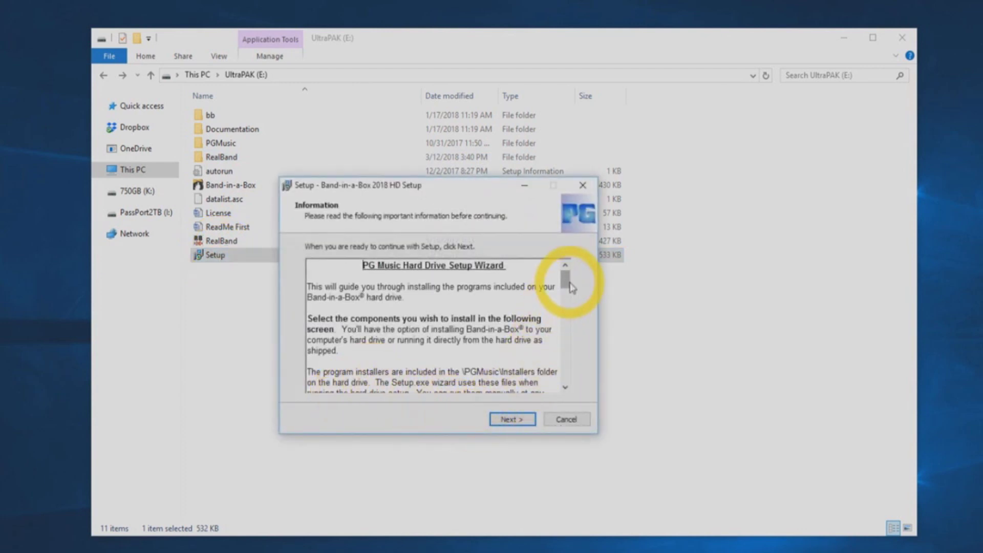
Read the setup information, keep Full installation, and reach the license agreement
{"action": "left_click_drag", "start_coordinate": [566, 281], "coordinate": [580, 392]}
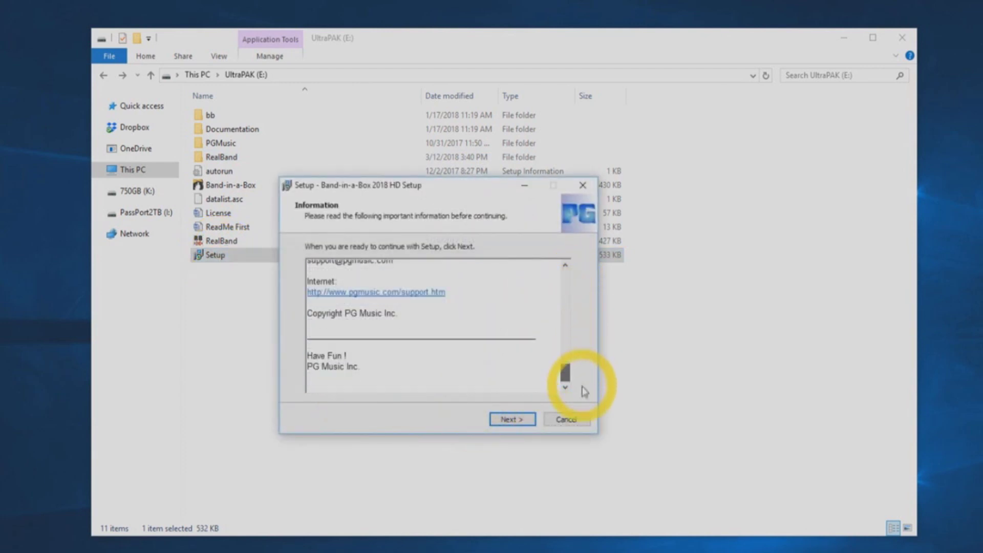
{"action": "left_click", "coordinate": [512, 420]}
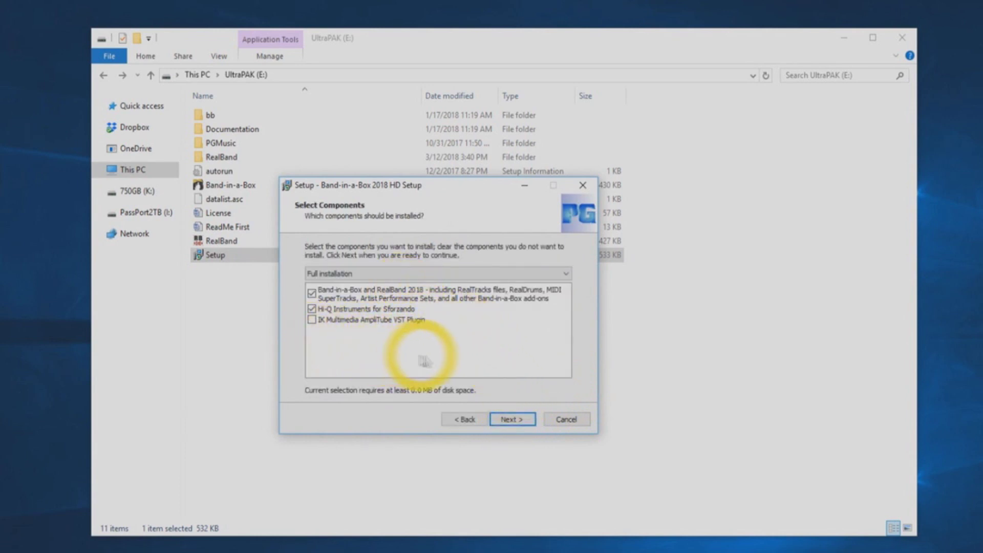
{"action": "left_click", "coordinate": [503, 420]}
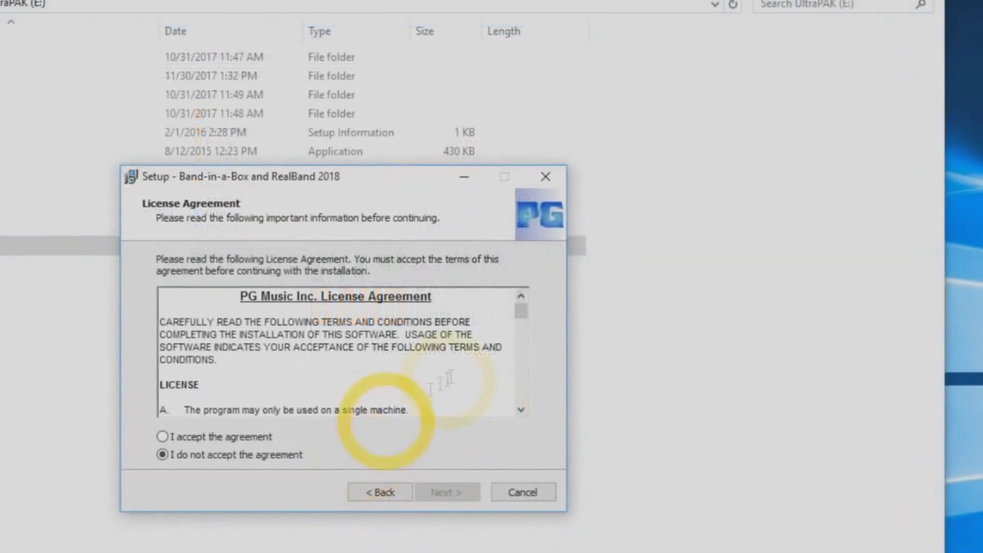
Accept the PG Music license agreement and continue past the installation notes
{"action": "left_click_drag", "start_coordinate": [522, 320], "coordinate": [542, 404]}
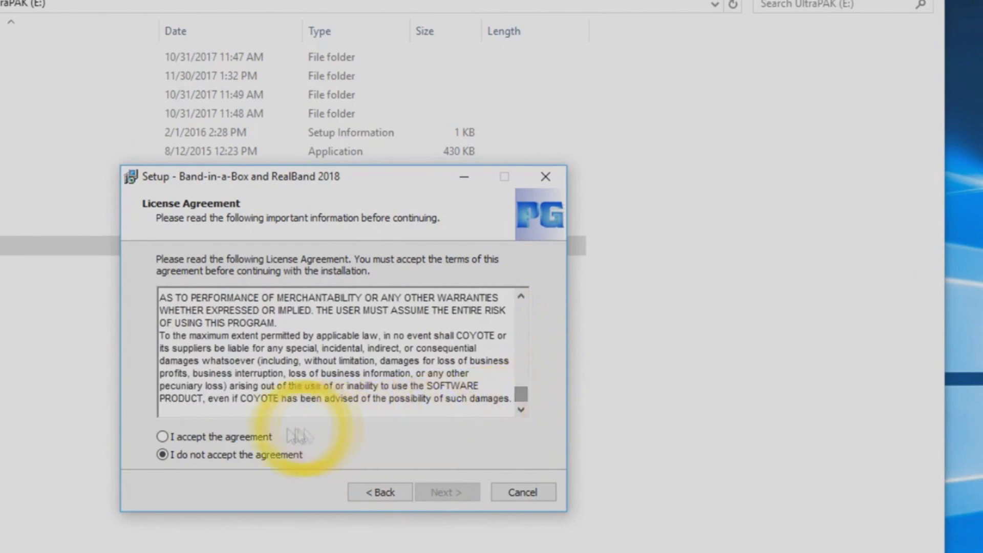
{"action": "left_click", "coordinate": [164, 437]}
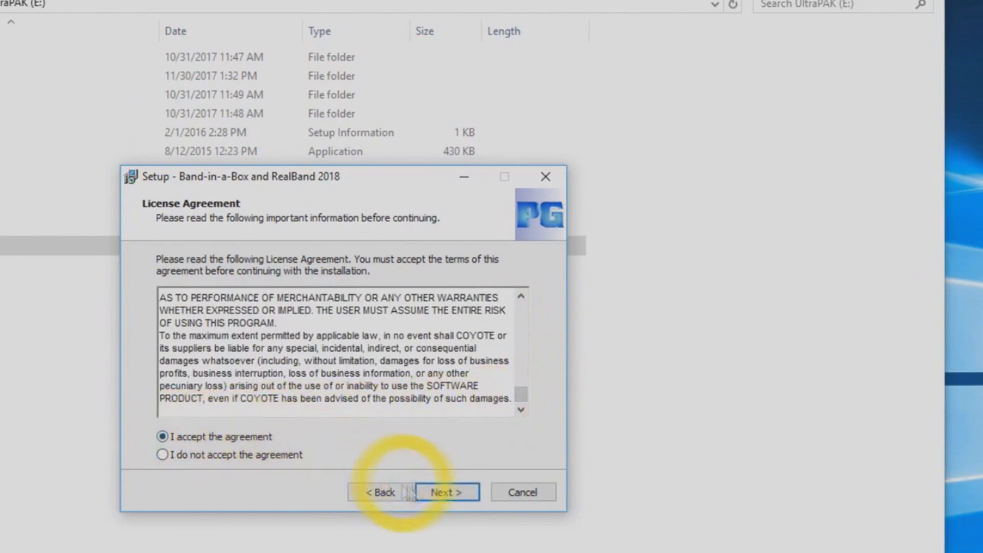
{"action": "left_click", "coordinate": [432, 493]}
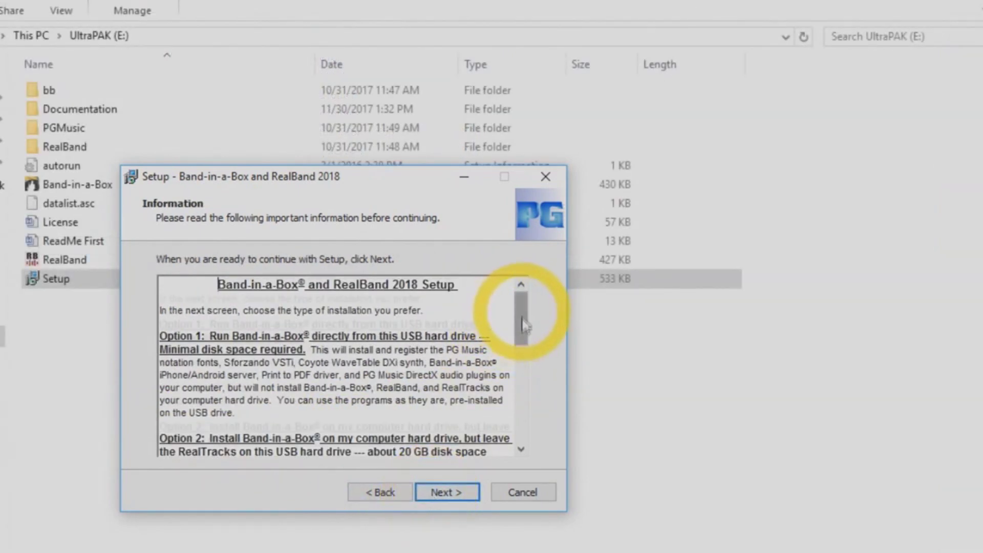
{"action": "left_click_drag", "start_coordinate": [521, 324], "coordinate": [515, 417]}
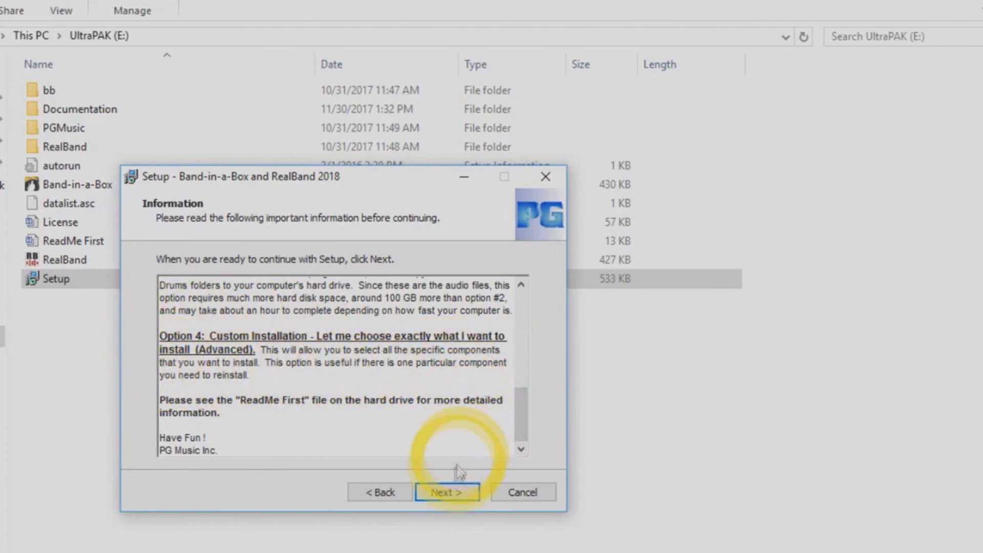
{"action": "left_click", "coordinate": [449, 492]}
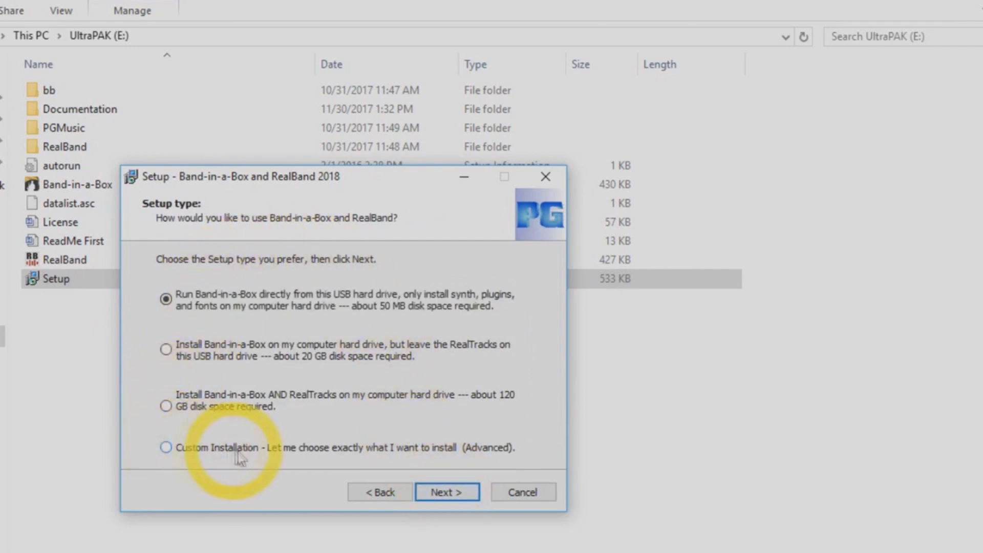
Choose Custom Installation with PG Music fonts, Band-in-a-Box 2018 and the PDF995 print driver
{"action": "left_click", "coordinate": [169, 447]}
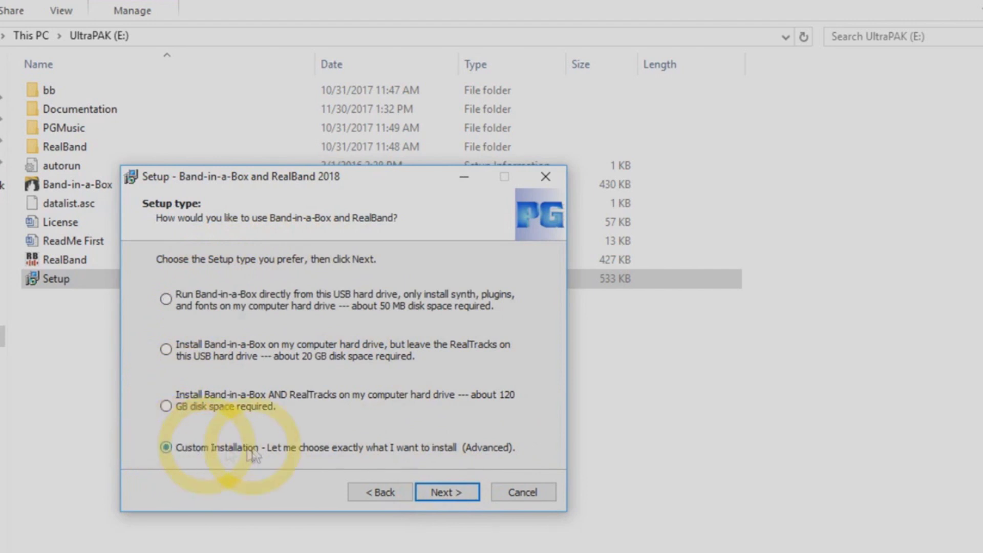
{"action": "left_click", "coordinate": [438, 493]}
{"action": "scroll", "coordinate": [174, 303], "scroll_direction": "up", "scroll_amount": 1}
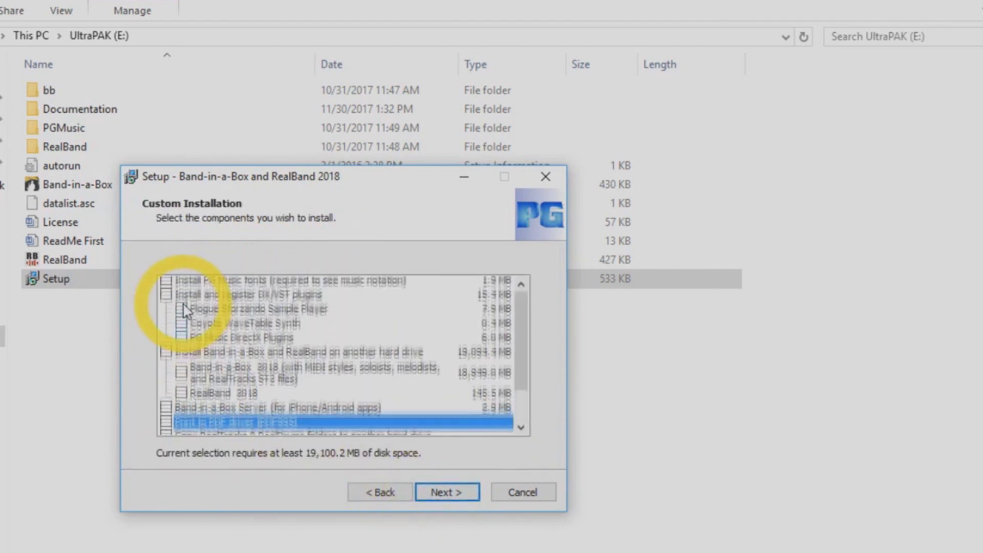
{"action": "left_click", "coordinate": [165, 283]}
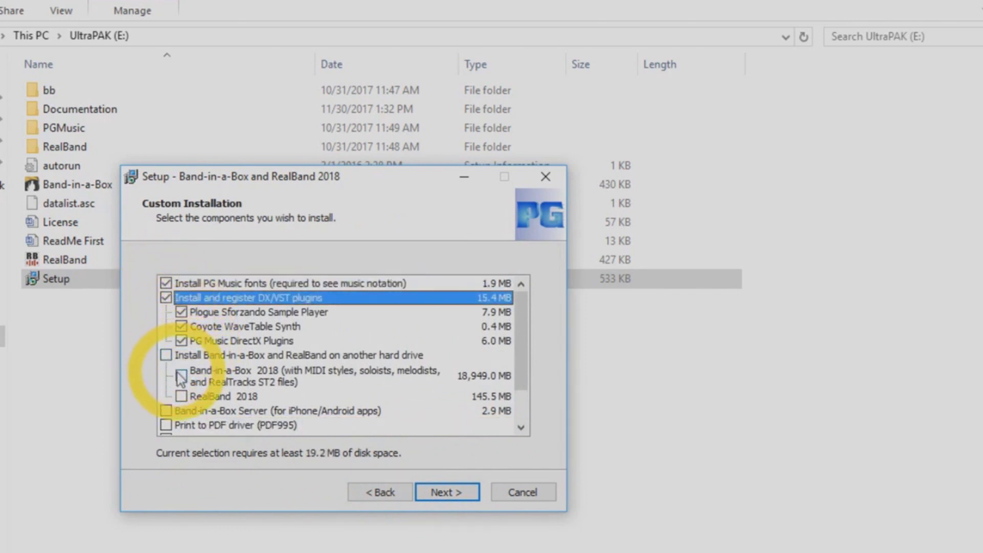
{"action": "left_click", "coordinate": [181, 377]}
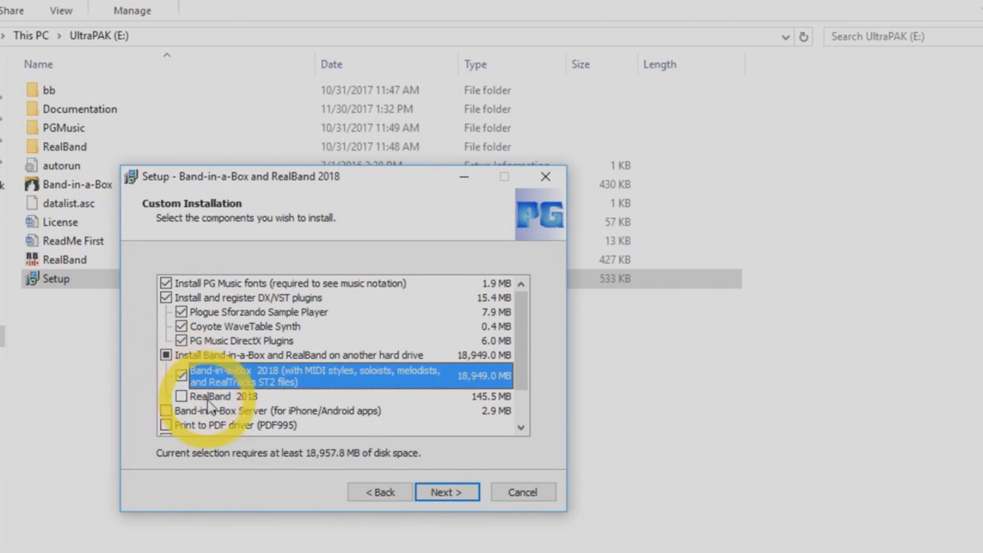
{"action": "scroll", "coordinate": [264, 383], "scroll_direction": "down", "scroll_amount": 1}
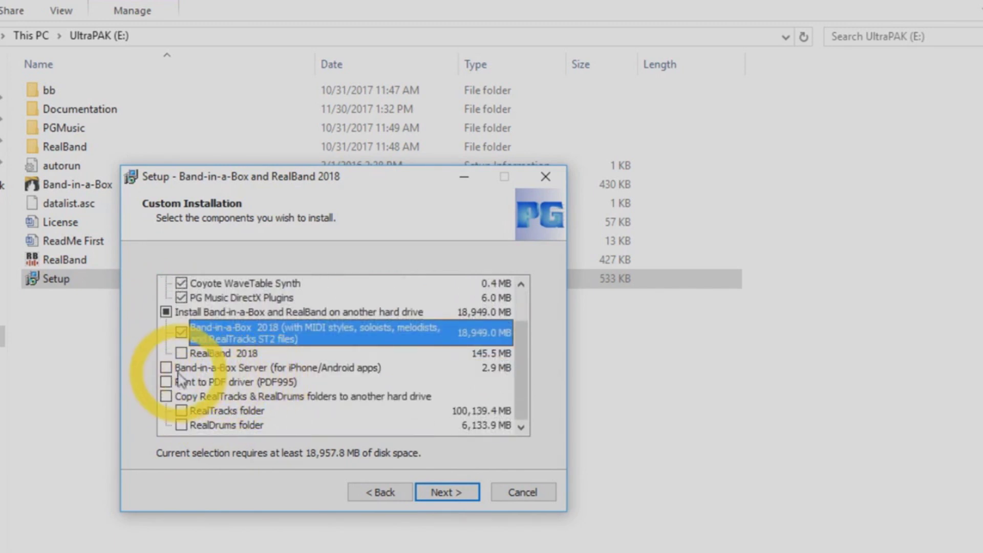
{"action": "left_click", "coordinate": [166, 382]}
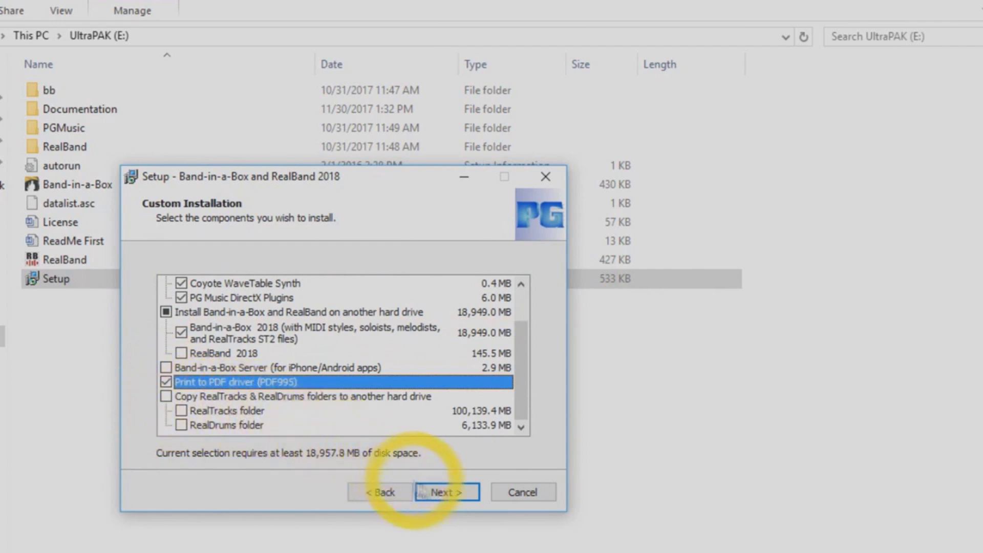
{"action": "left_click", "coordinate": [434, 493]}
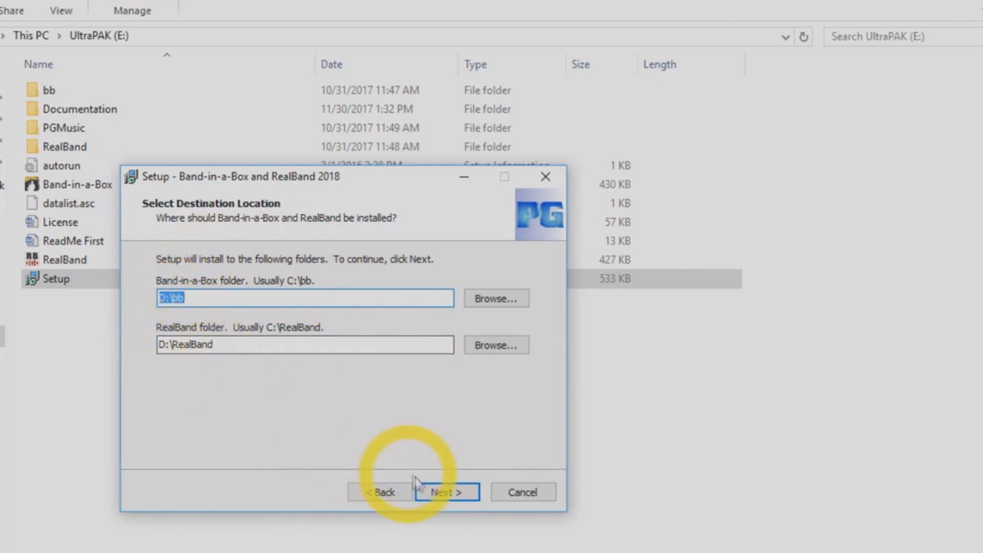
Install to D:\bb and D:\RealBand and finish both setup wizards
{"action": "left_click", "coordinate": [435, 493]}
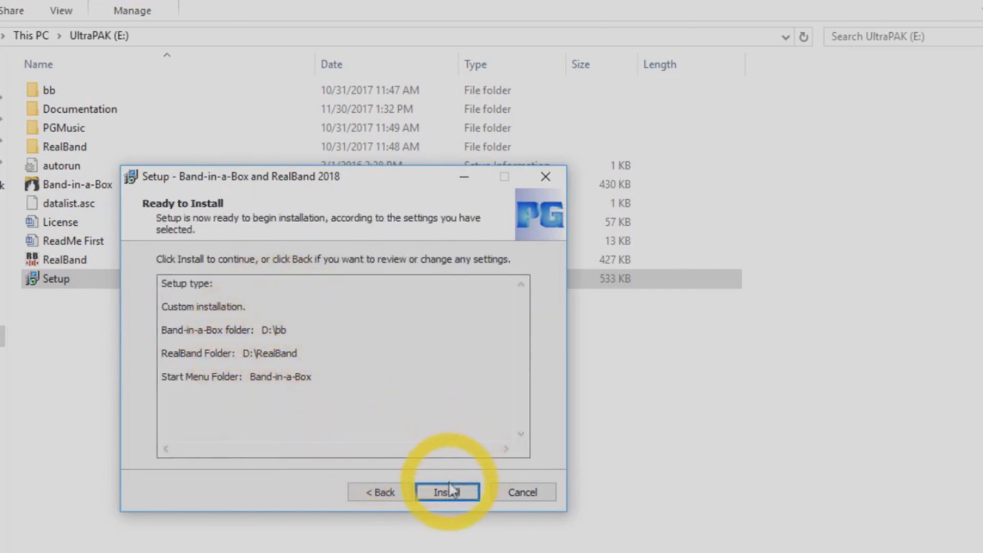
{"action": "left_click", "coordinate": [446, 491]}
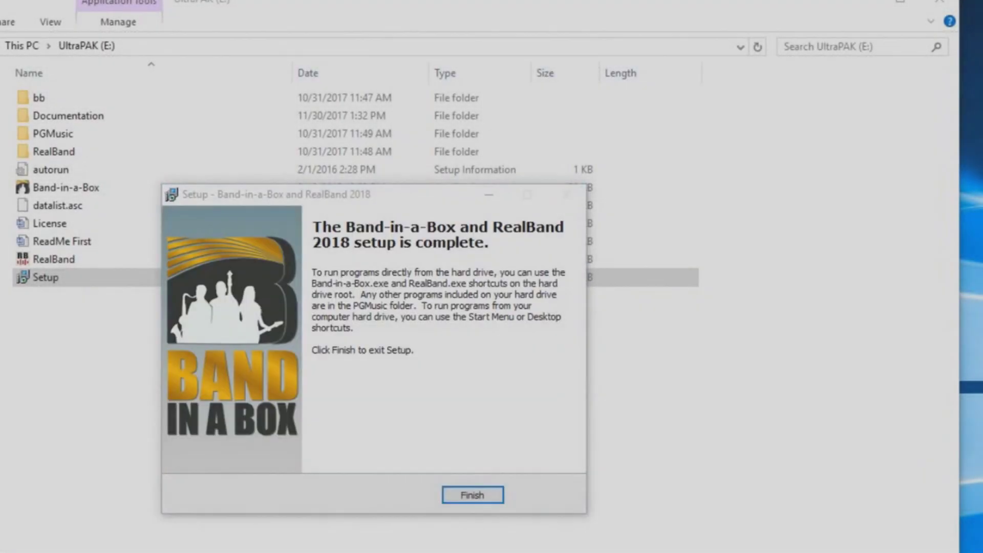
{"action": "left_click", "coordinate": [465, 494]}
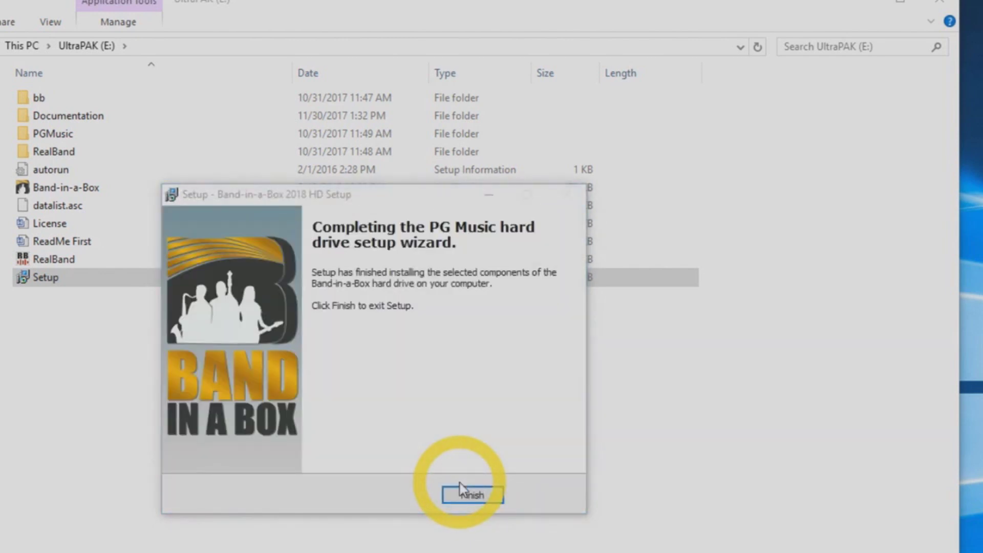
{"action": "left_click", "coordinate": [462, 489]}
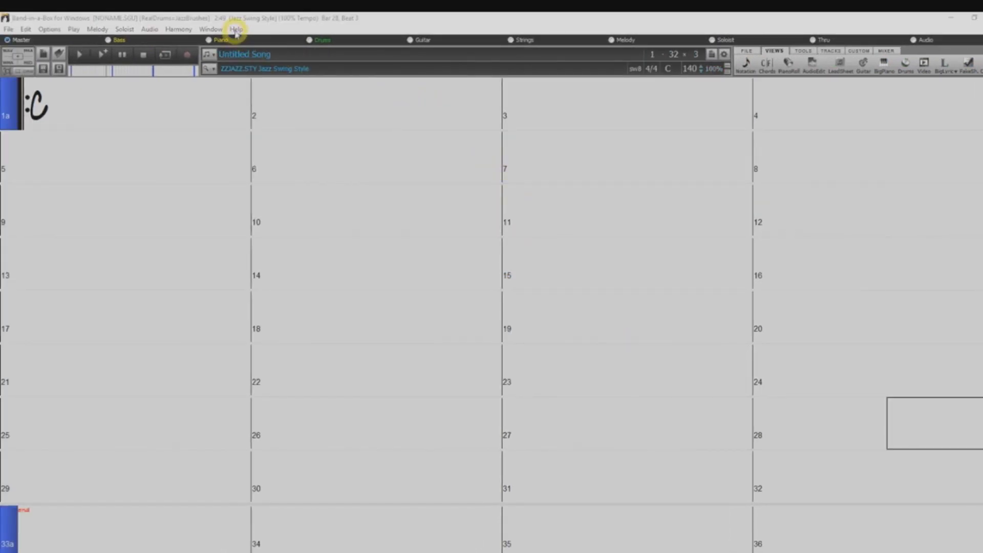
{"action": "left_click", "coordinate": [236, 30]}
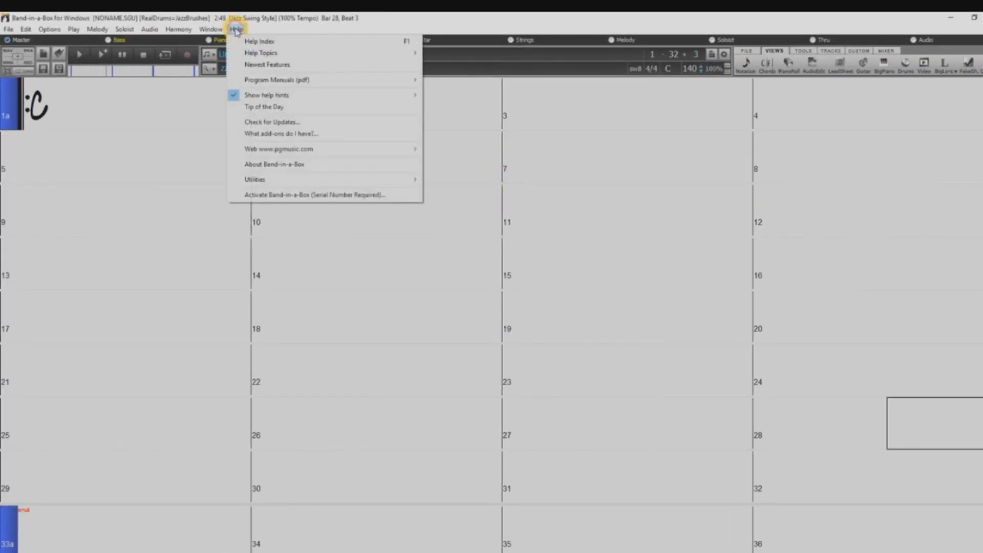
{"action": "left_click", "coordinate": [304, 197]}
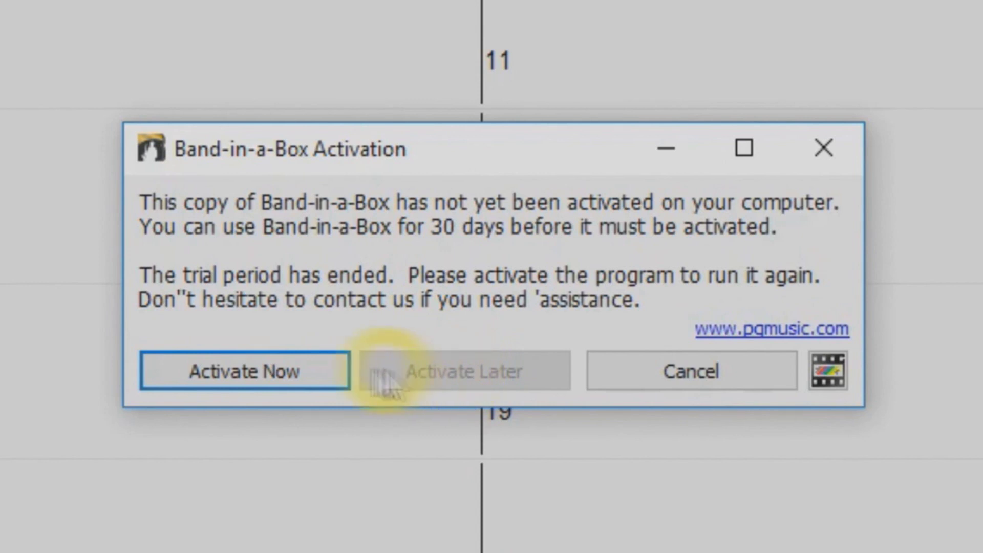
{"action": "left_click", "coordinate": [259, 369]}
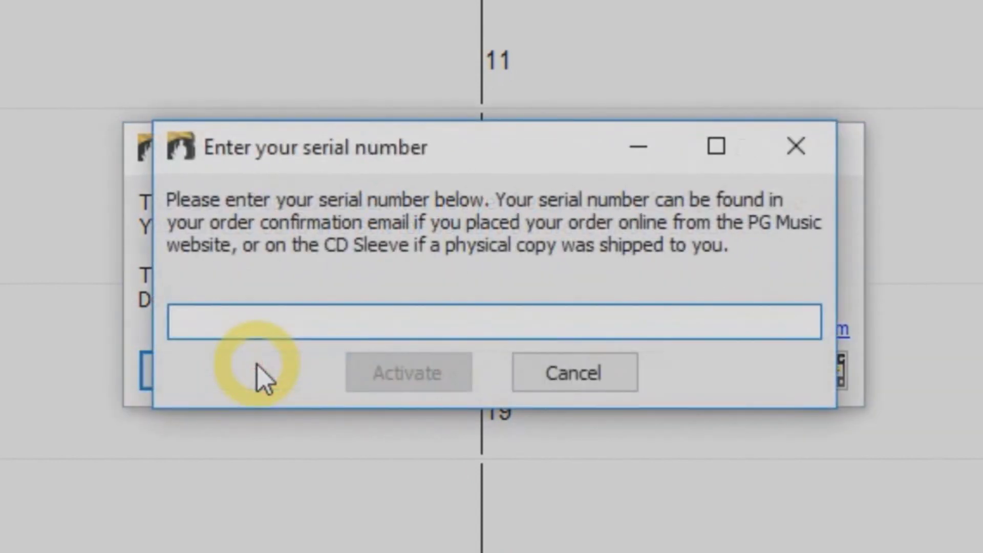
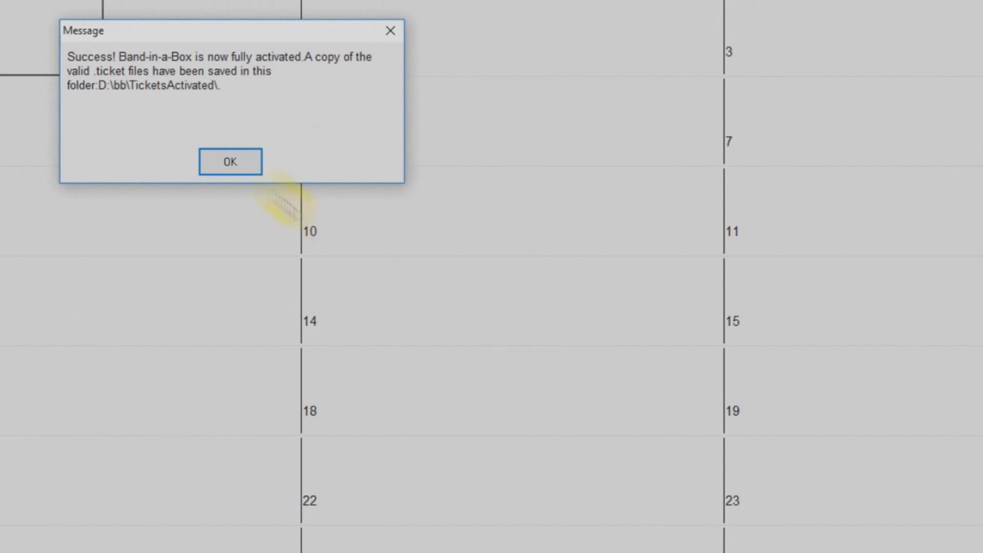
{"action": "left_click", "coordinate": [236, 170]}
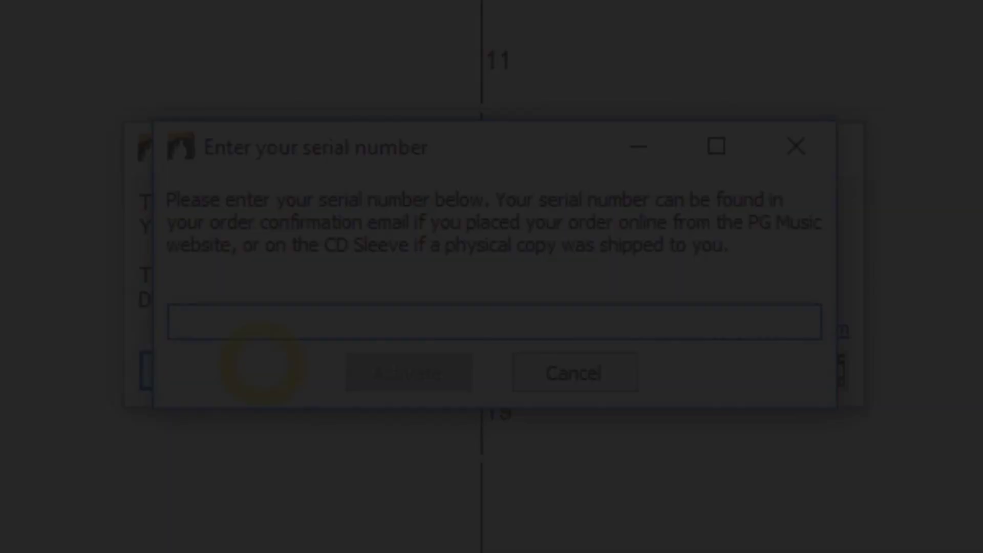
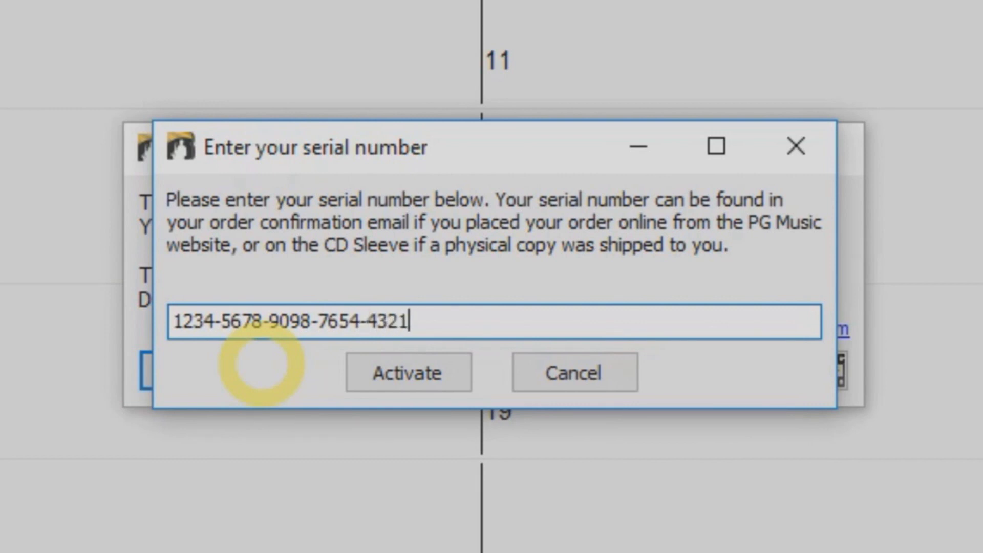
{"action": "left_click", "coordinate": [423, 376]}
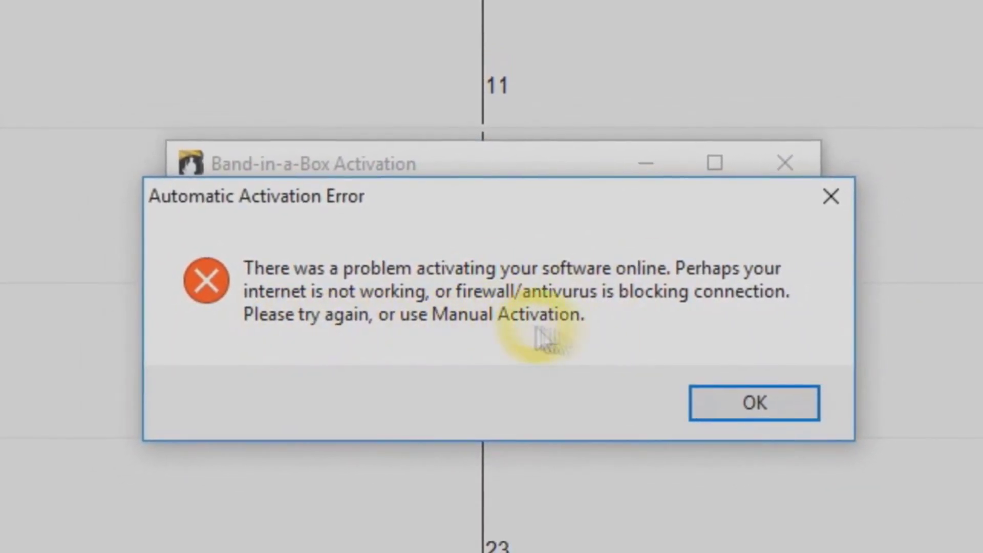
{"action": "left_click", "coordinate": [726, 398]}
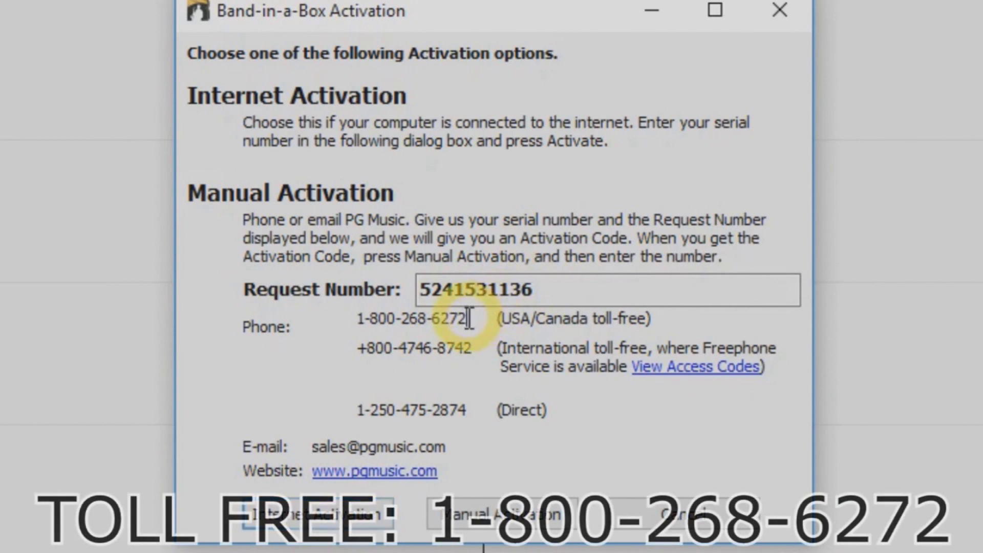
{"action": "left_click_drag", "start_coordinate": [468, 318], "coordinate": [394, 318]}
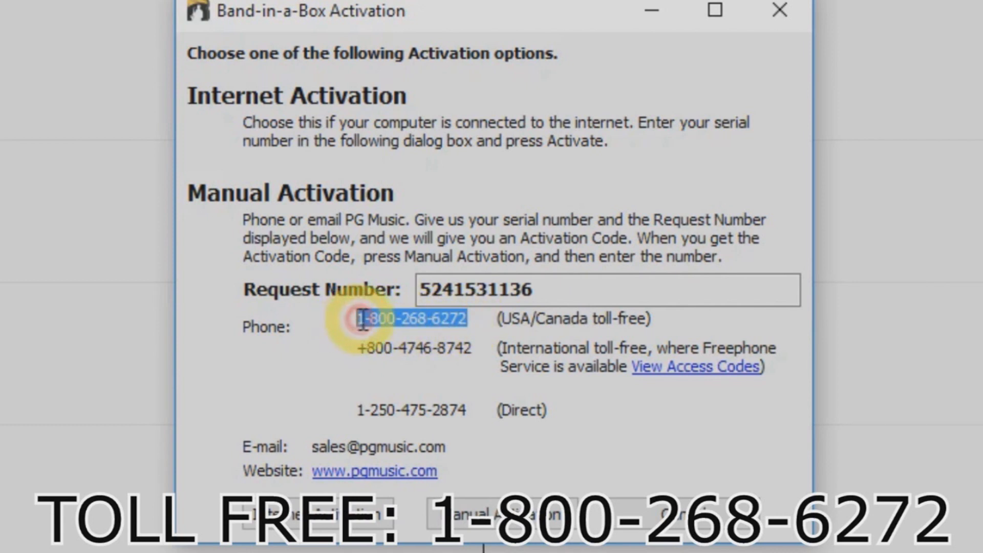
{"action": "left_click", "coordinate": [362, 318]}
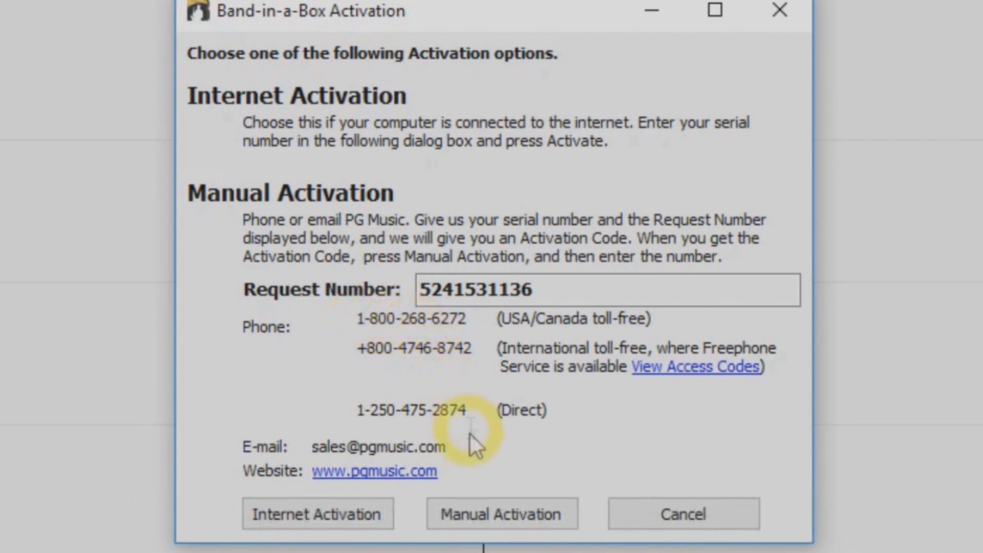
{"action": "left_click", "coordinate": [486, 505]}
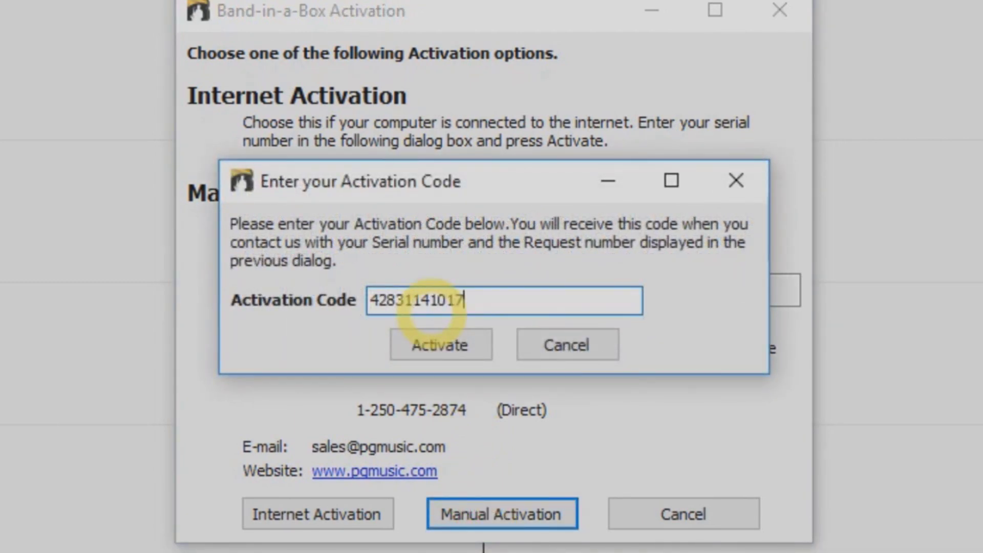
{"action": "left_click", "coordinate": [444, 351]}
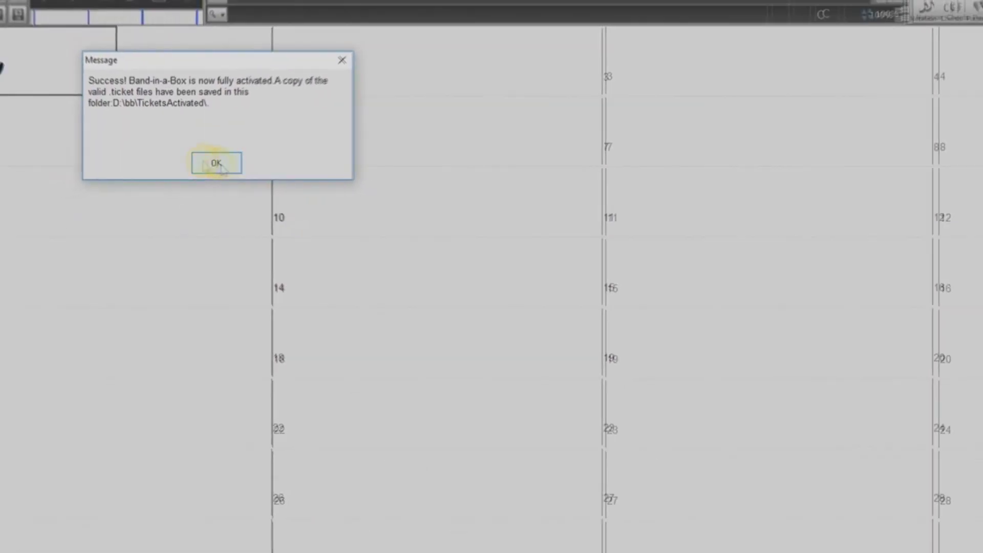
Fast-rebuild the style master list in StylePicker, finding 5,414 styles, then close StylePicker
{"action": "left_click", "coordinate": [224, 162]}
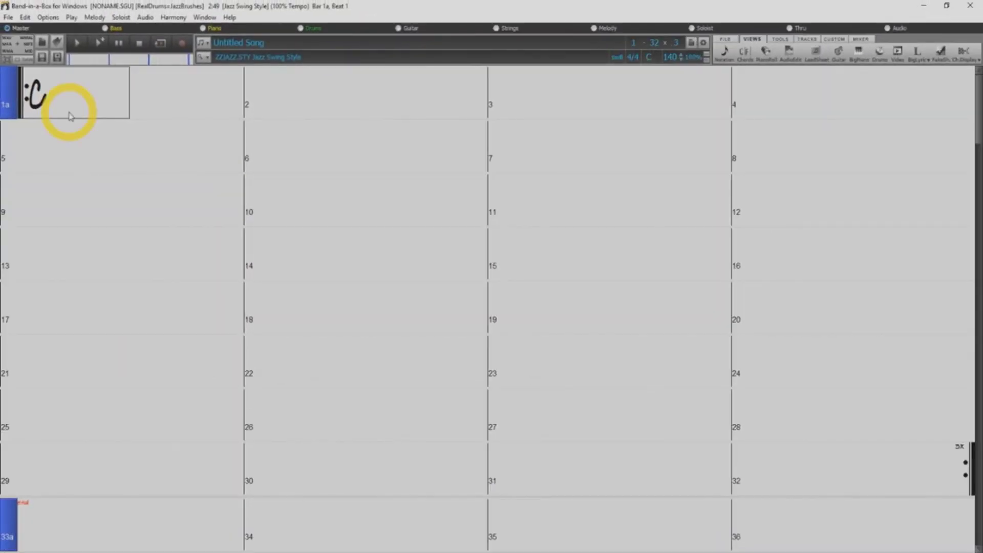
{"action": "left_click", "coordinate": [203, 57]}
{"action": "left_click", "coordinate": [234, 71]}
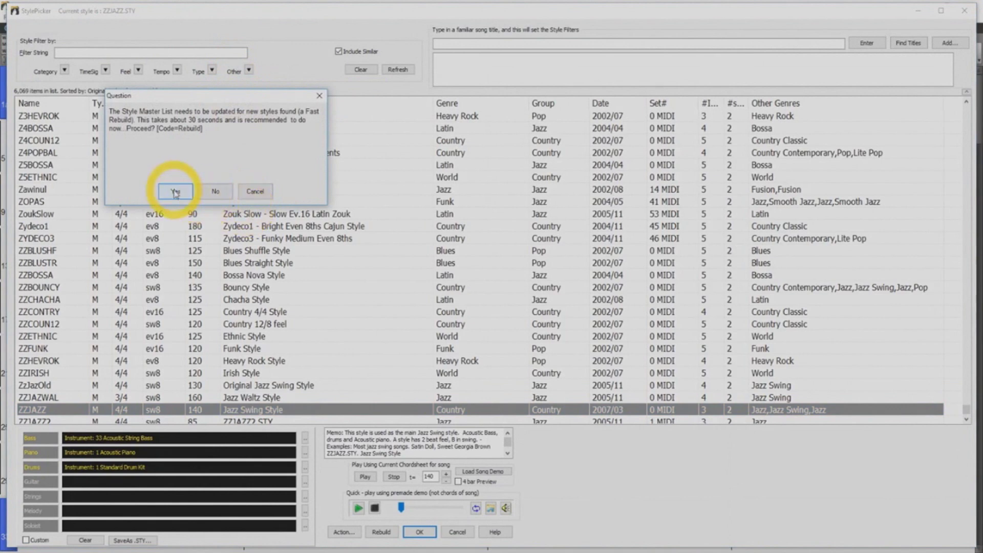
{"action": "left_click", "coordinate": [175, 192]}
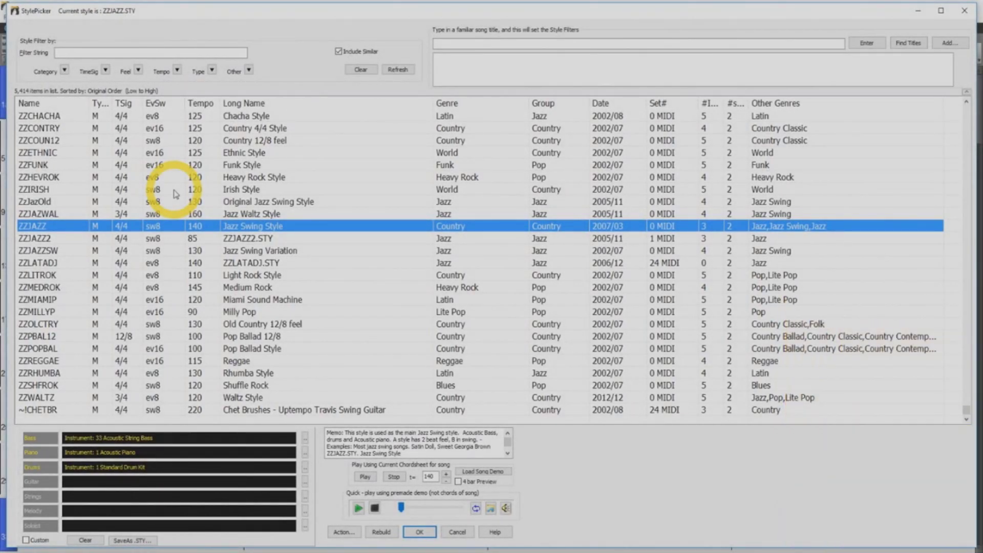
{"action": "left_click", "coordinate": [964, 10]}
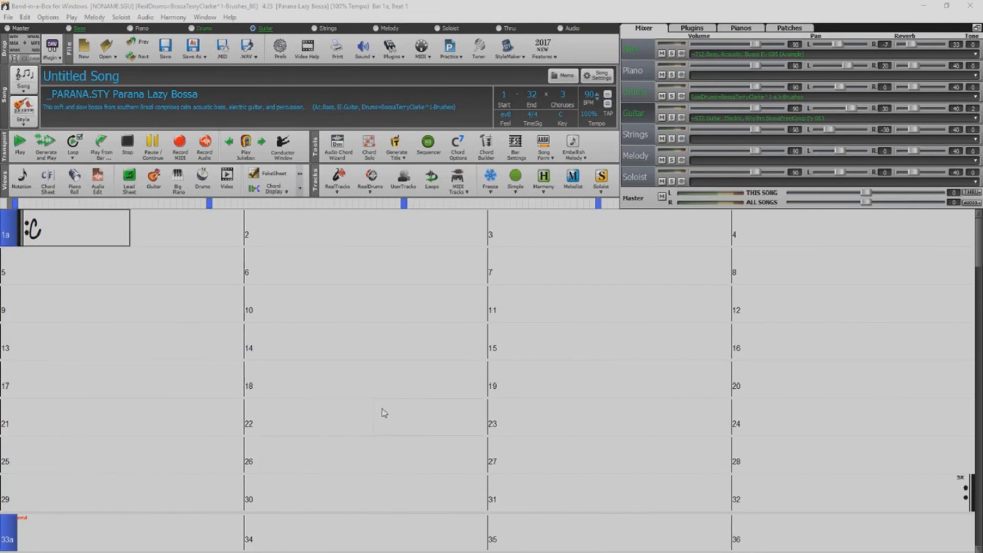
{"action": "left_click", "coordinate": [331, 179]}
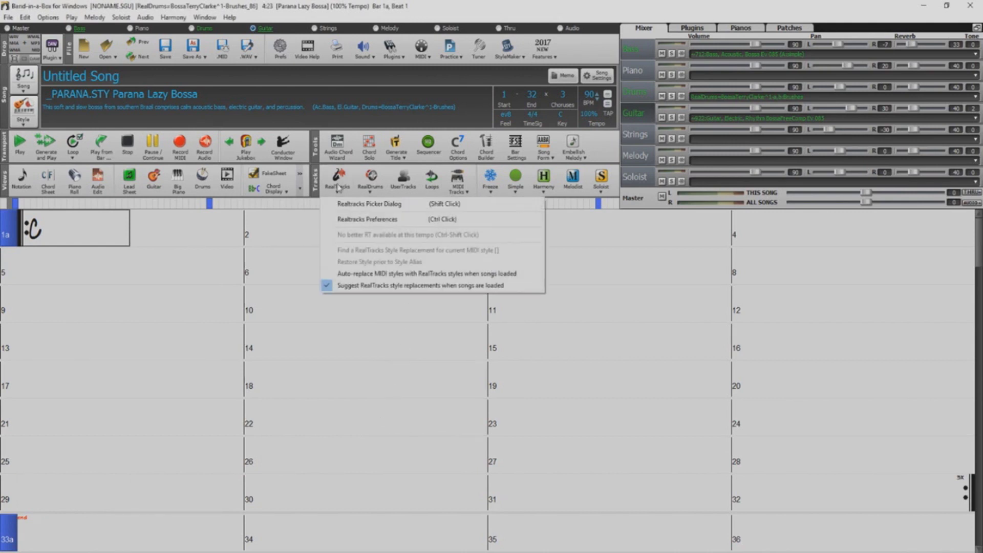
Turn on a custom RealTracks folder location set to E:\bb\RealTracks
{"action": "left_click", "coordinate": [381, 224]}
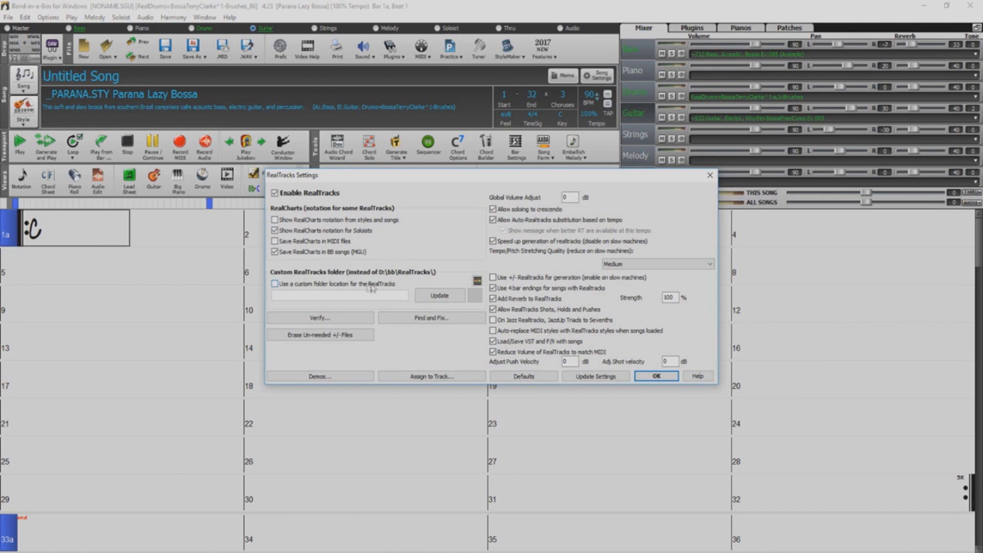
{"action": "left_click", "coordinate": [275, 284]}
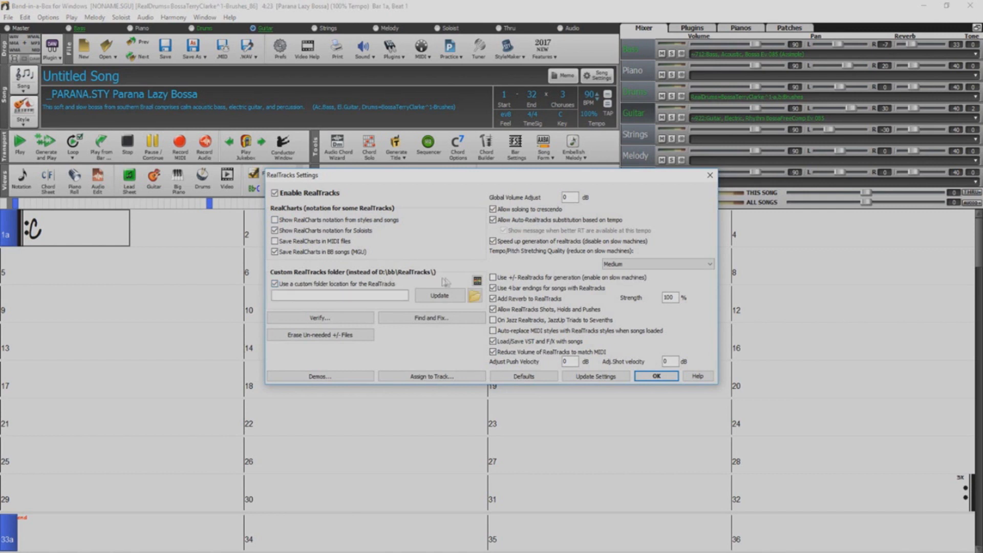
{"action": "left_click", "coordinate": [475, 297]}
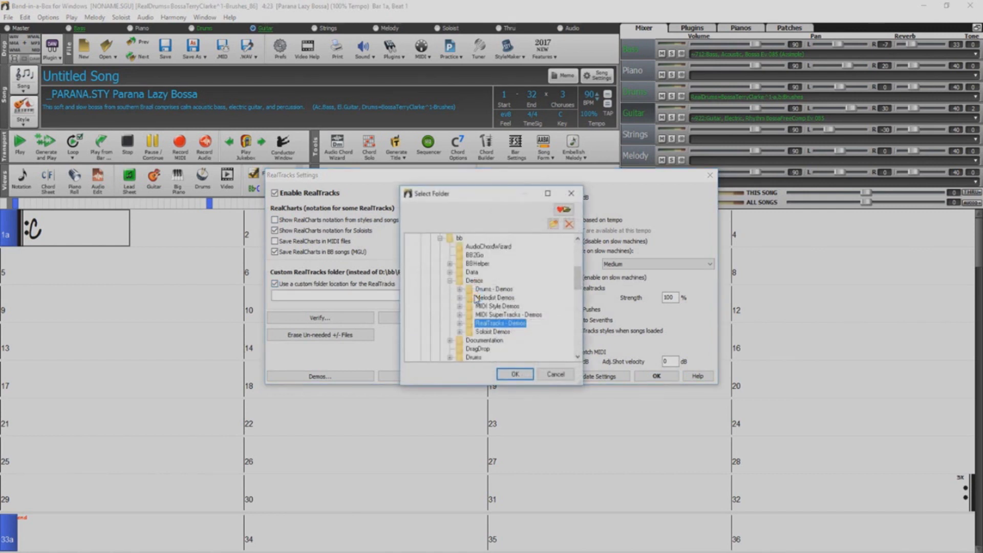
{"action": "left_click", "coordinate": [430, 247]}
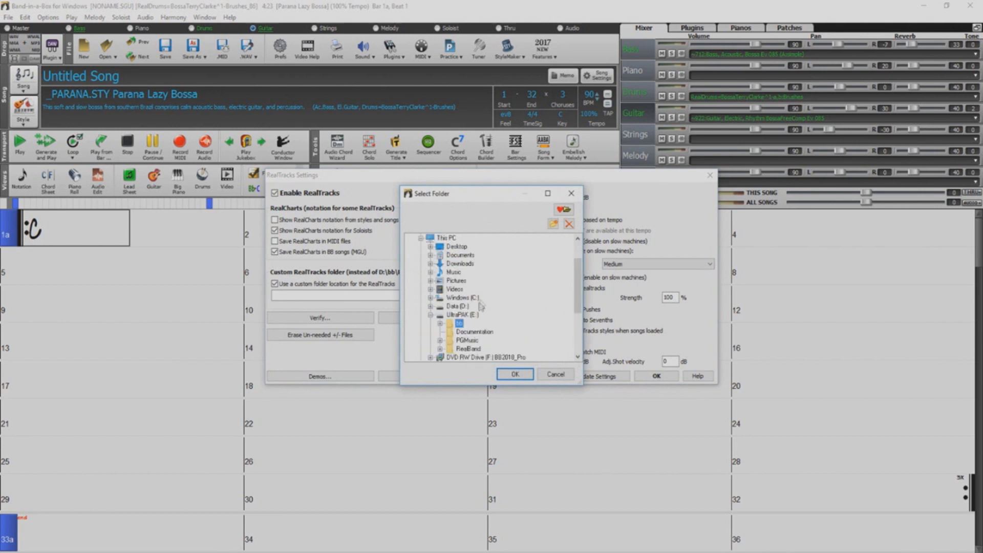
{"action": "left_click", "coordinate": [440, 323]}
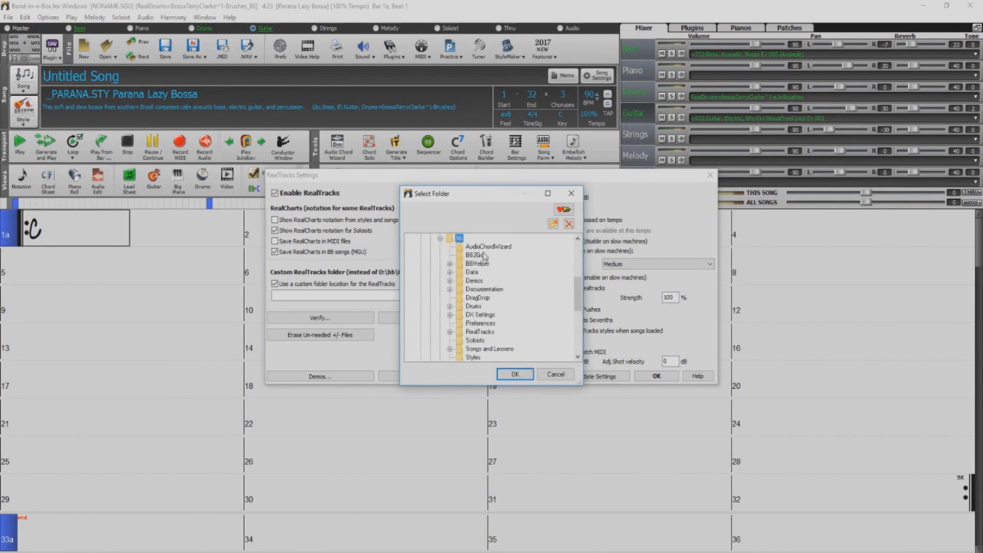
{"action": "left_click", "coordinate": [472, 334]}
{"action": "left_click", "coordinate": [515, 375]}
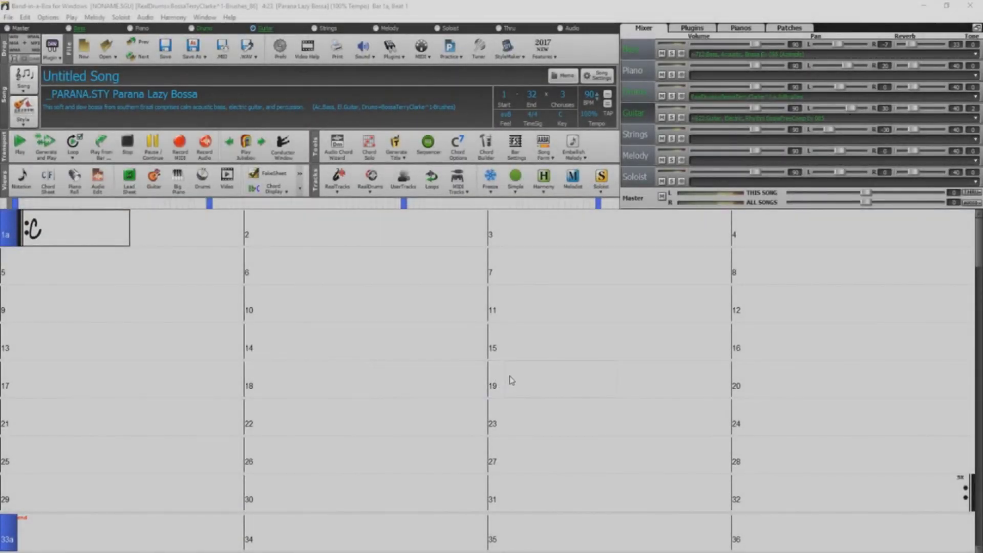
In RealDrums Preferences, enable a custom folder location of E:\bb\Drums\ and run Update
{"action": "left_click", "coordinate": [372, 187]}
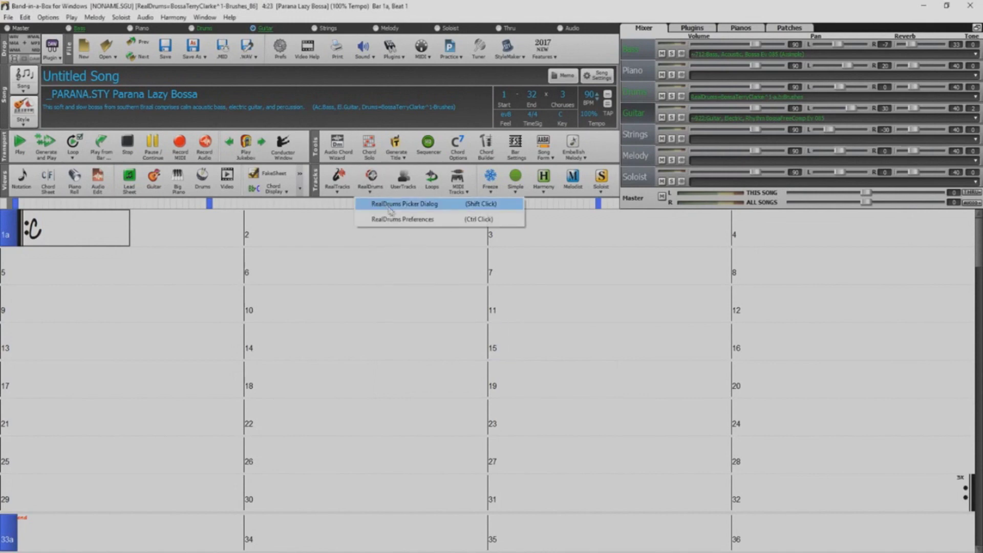
{"action": "left_click", "coordinate": [417, 220]}
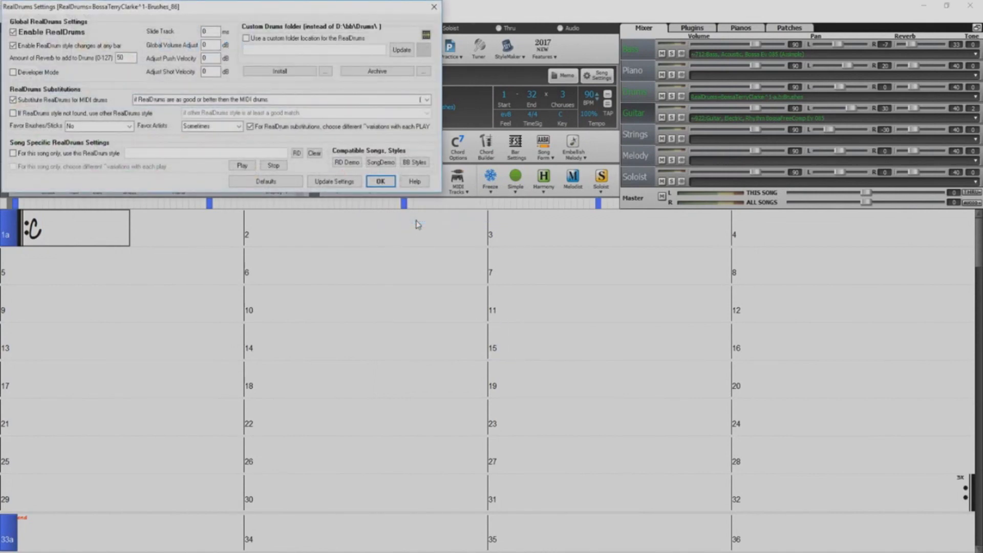
{"action": "left_click_drag", "start_coordinate": [296, 7], "coordinate": [548, 273]}
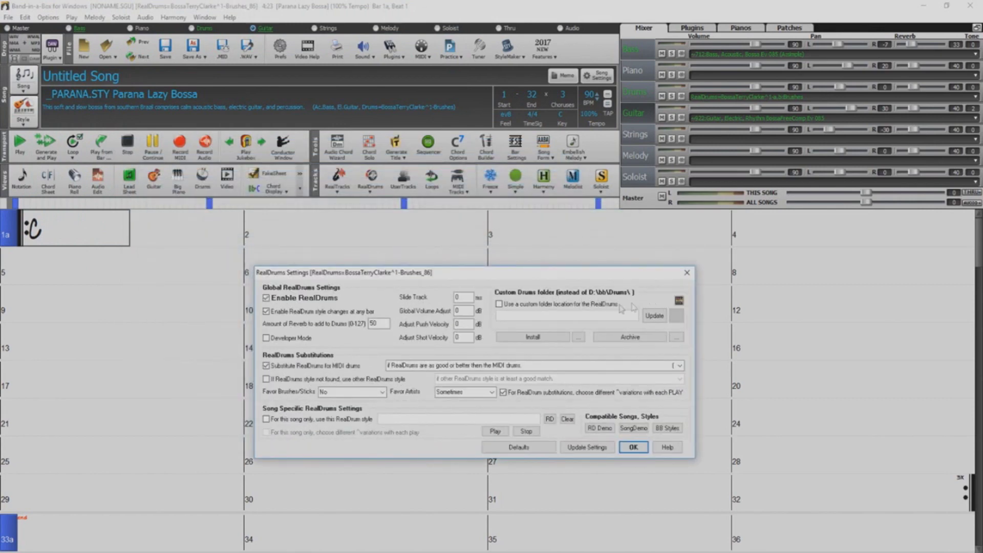
{"action": "left_click", "coordinate": [504, 305]}
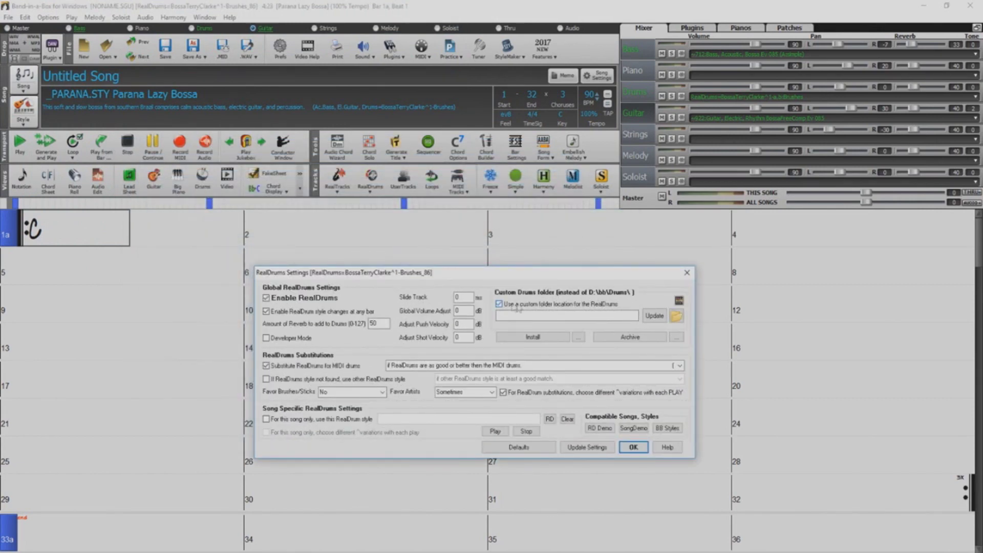
{"action": "left_click", "coordinate": [676, 315]}
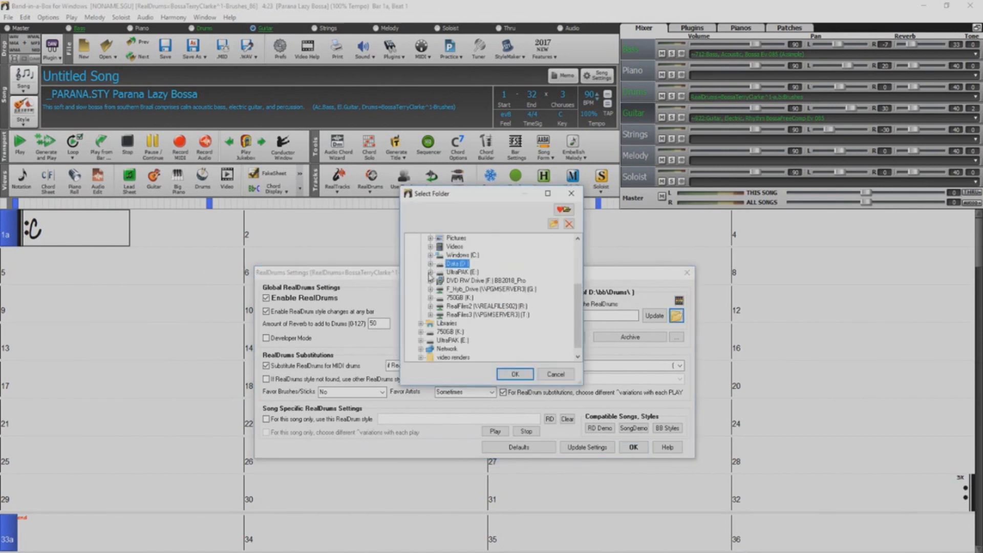
{"action": "left_click", "coordinate": [431, 272]}
{"action": "left_click", "coordinate": [440, 281]}
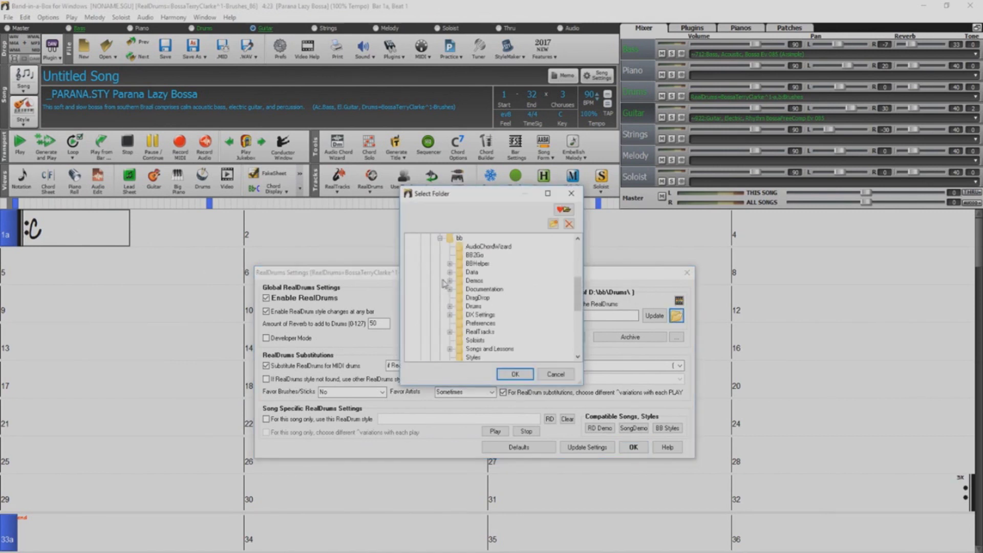
{"action": "left_click", "coordinate": [474, 307]}
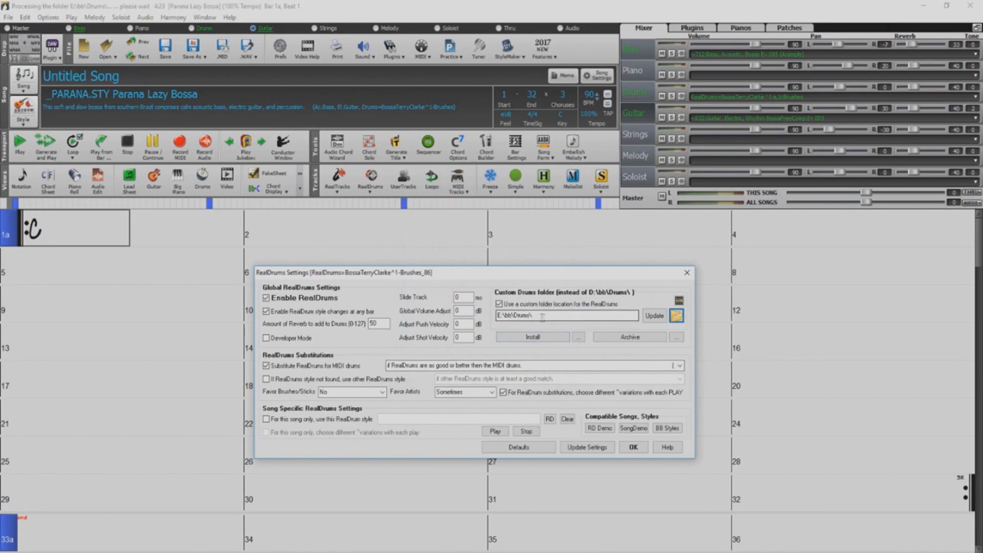
{"action": "left_click", "coordinate": [653, 318]}
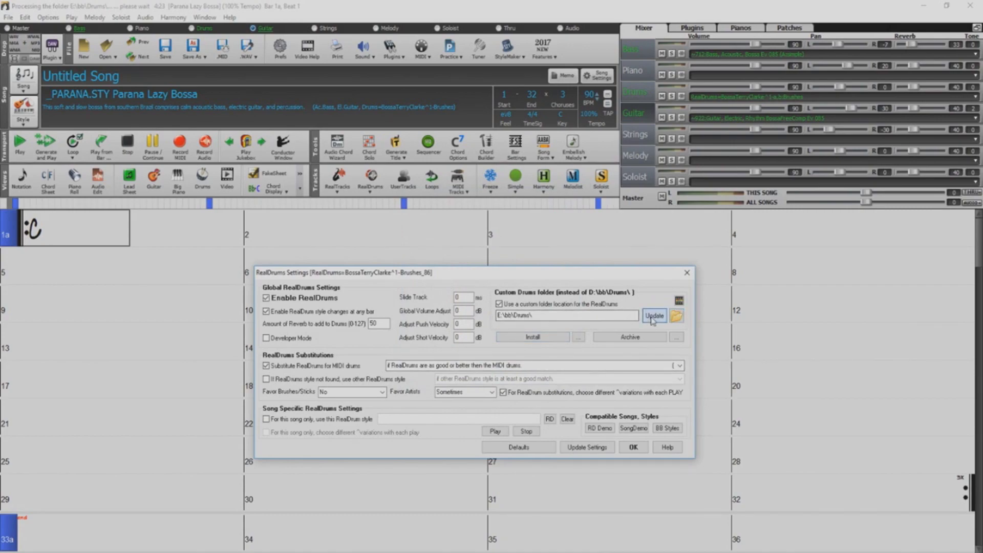